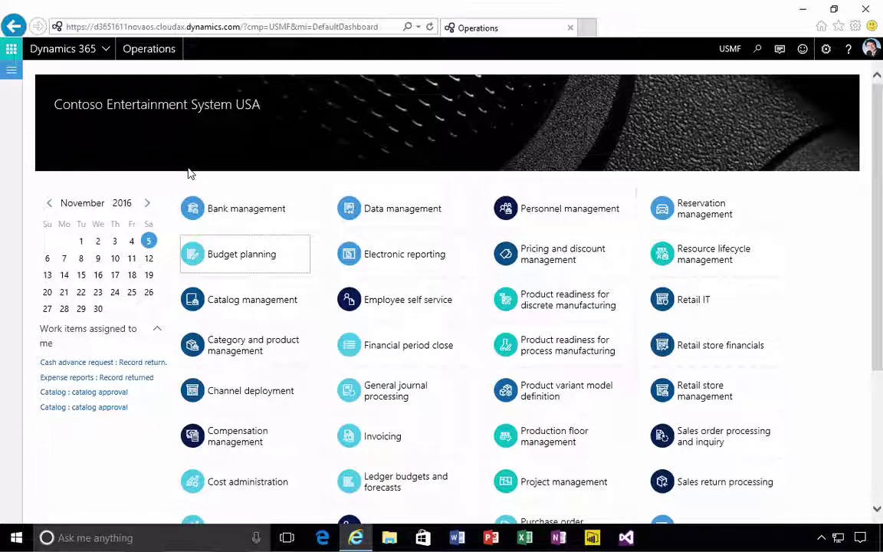
# Navigate via Modules to System administration > Setup > Power BI
pyautogui.click(7, 72)
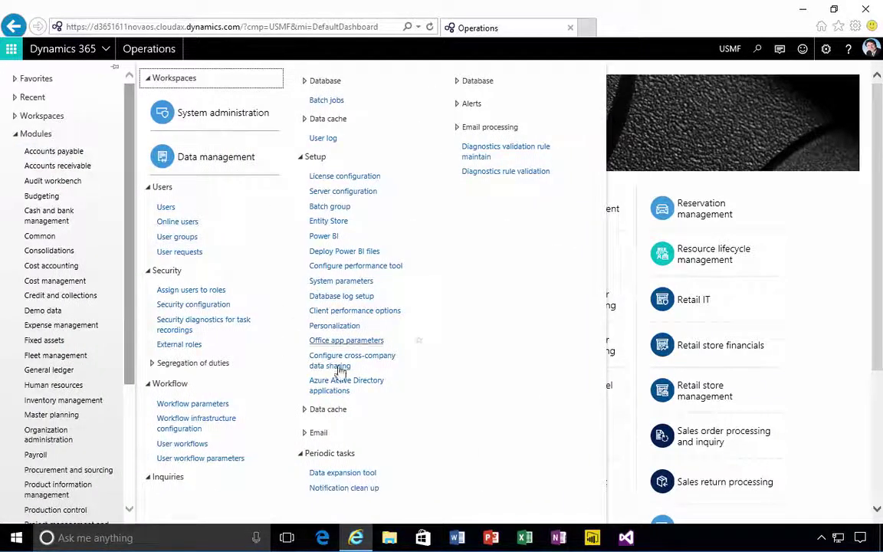
pyautogui.scroll(-3, 115, 427)
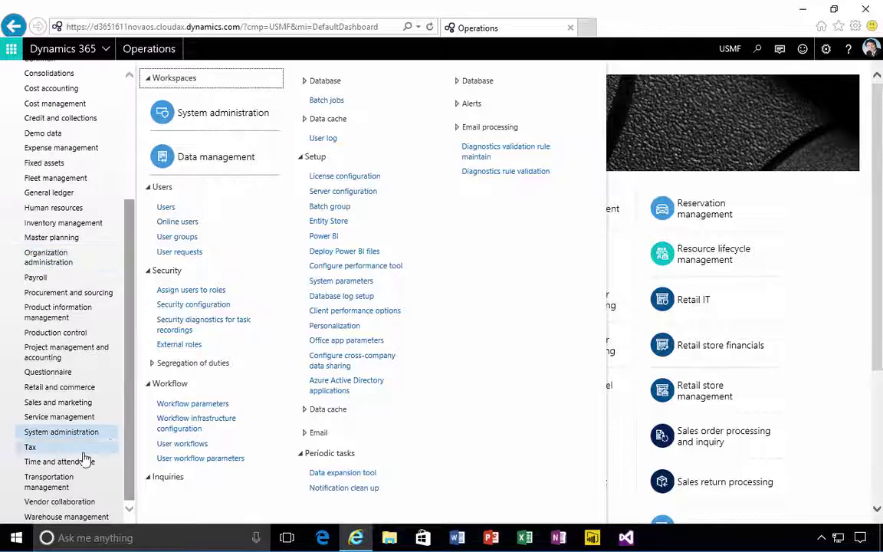
pyautogui.click(323, 237)
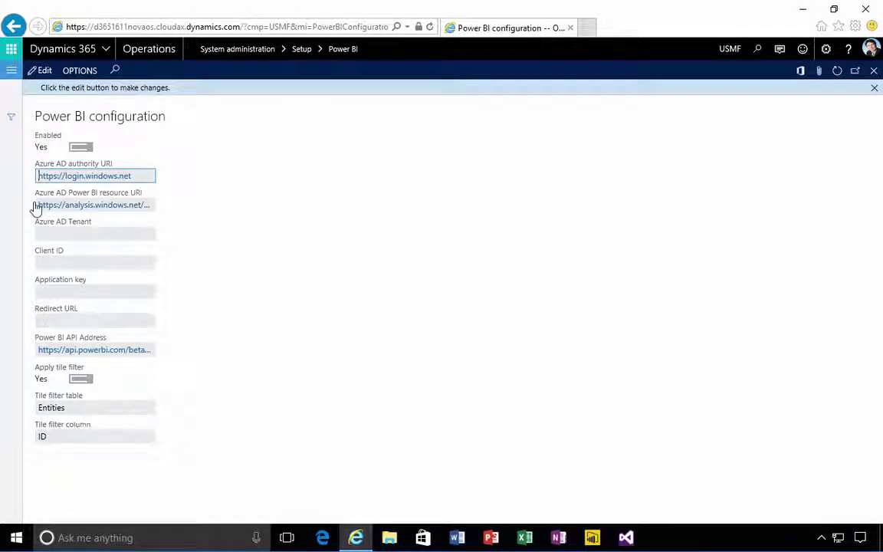
# Put the Power BI configuration in edit mode and set Azure AD Tenant to microsoft.com
pyautogui.click(35, 69)
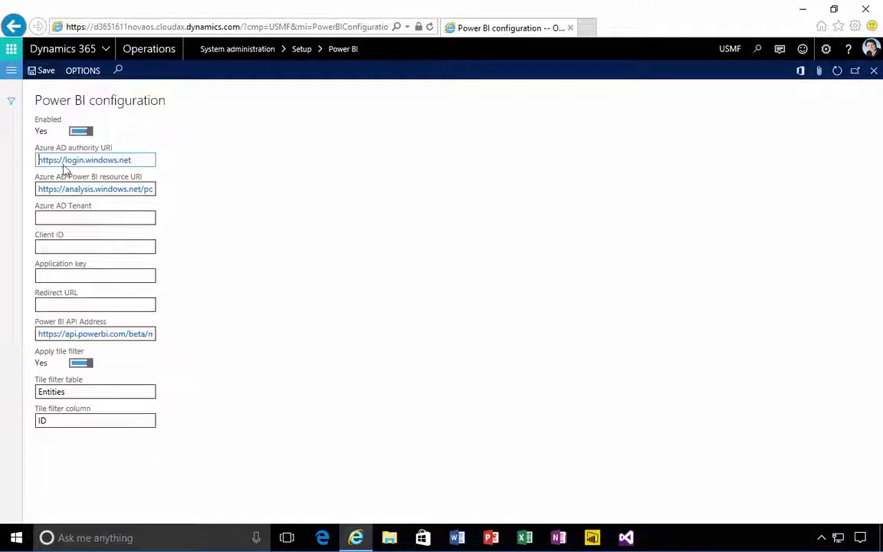
pyautogui.click(80, 220)
pyautogui.write('microsoft.com')
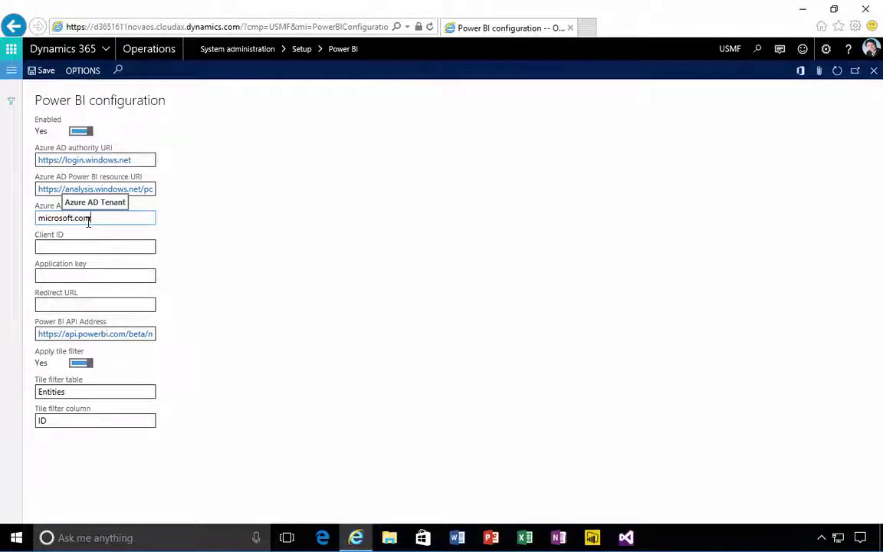
pyautogui.press('Tab')
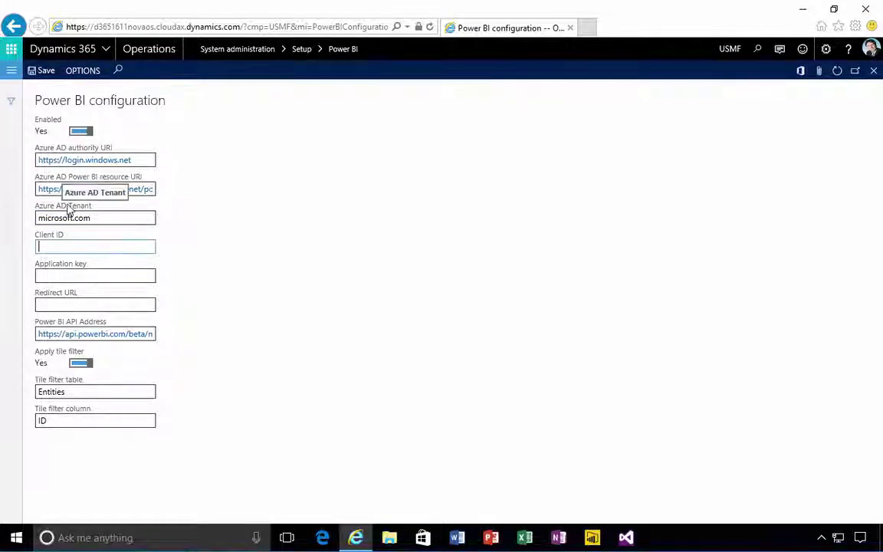
pyautogui.click(96, 220)
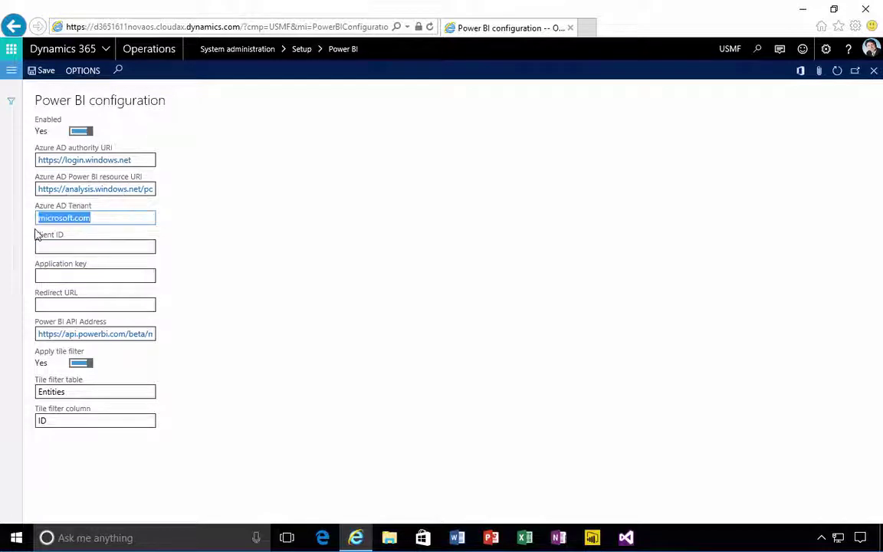
pyautogui.click(97, 215)
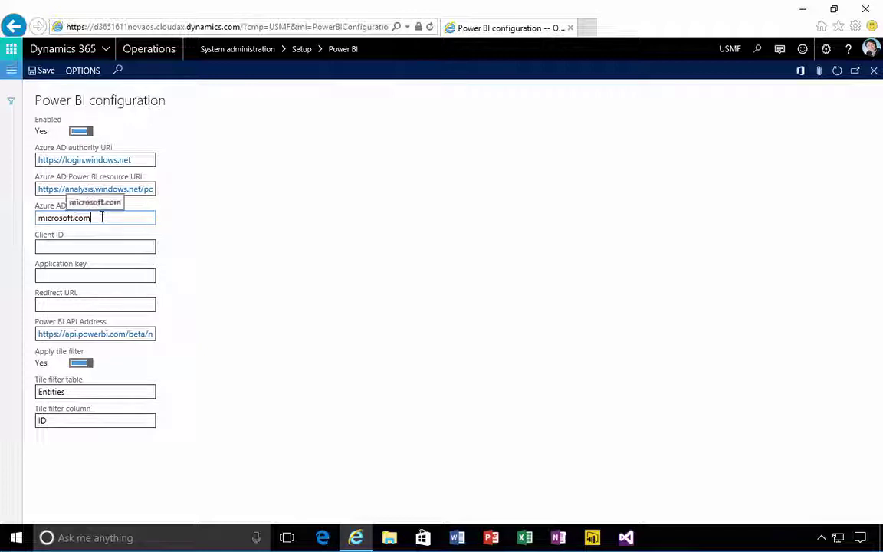
pyautogui.click(69, 304)
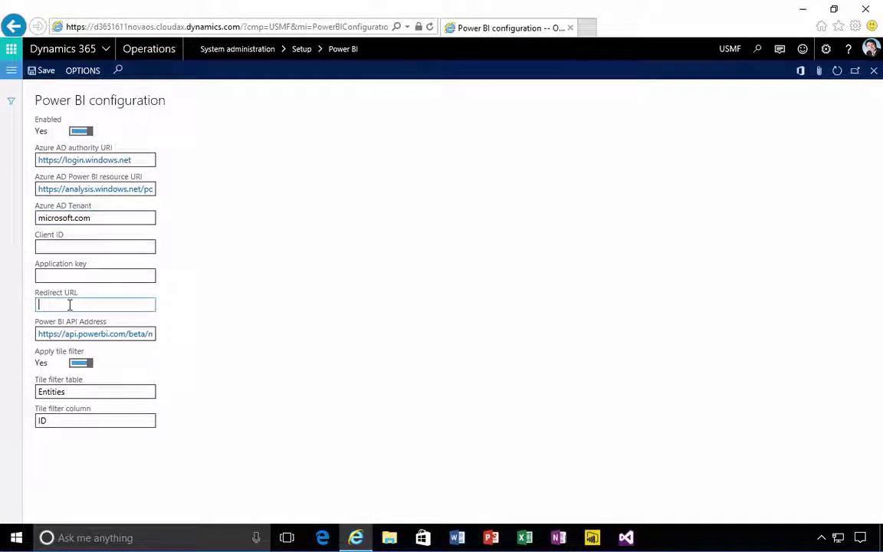
# Set the Redirect URL to the environment's base web address followed by /oauth
pyautogui.click(173, 28)
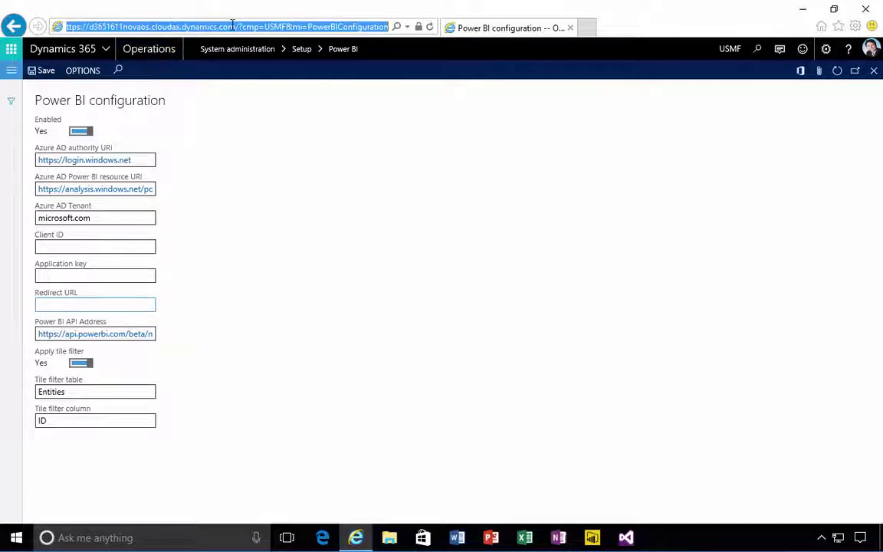
pyautogui.moveTo(234, 27); pyautogui.dragTo(76, 26)
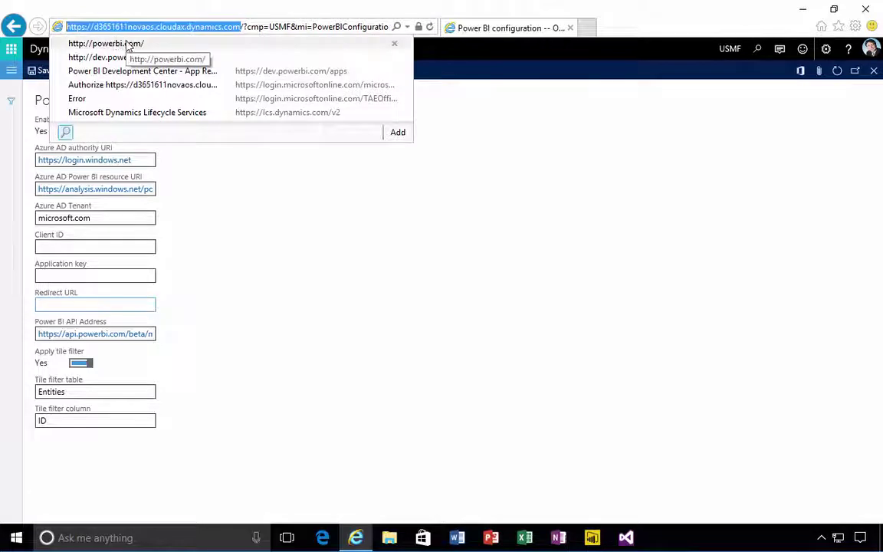
pyautogui.click(98, 304)
pyautogui.hotkey('ctrl', 'v')
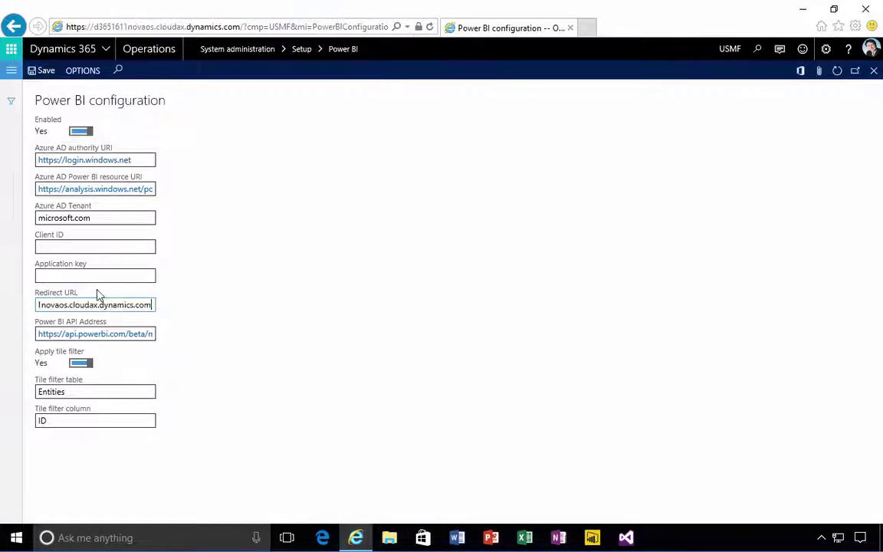
pyautogui.write('/o')
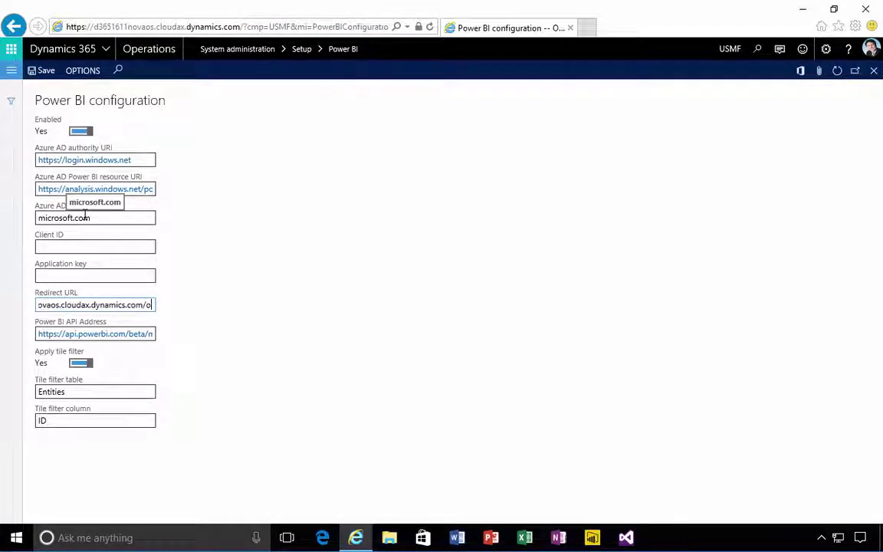
pyautogui.write('auth')
pyautogui.press('Tab')
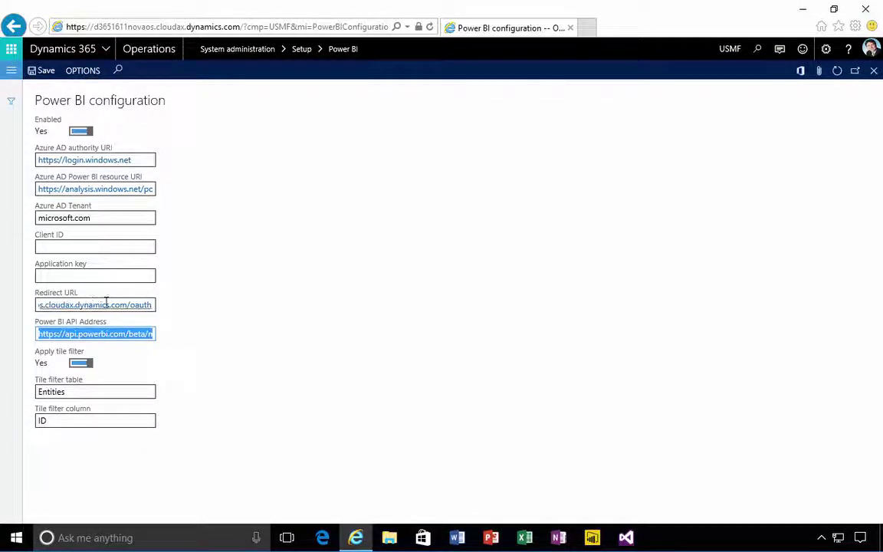
# Revisit the Application key and Client ID fields, then open a new browser tab
pyautogui.click(91, 279)
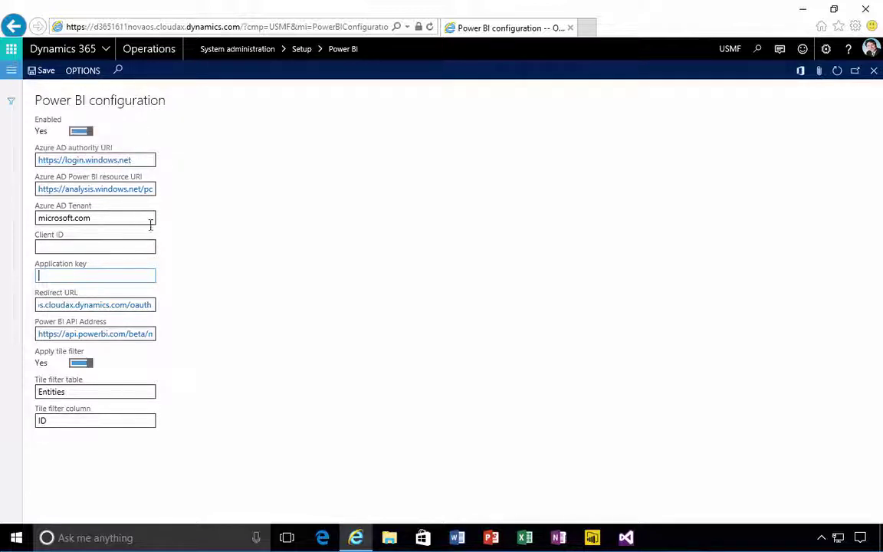
pyautogui.click(98, 247)
pyautogui.click(90, 266)
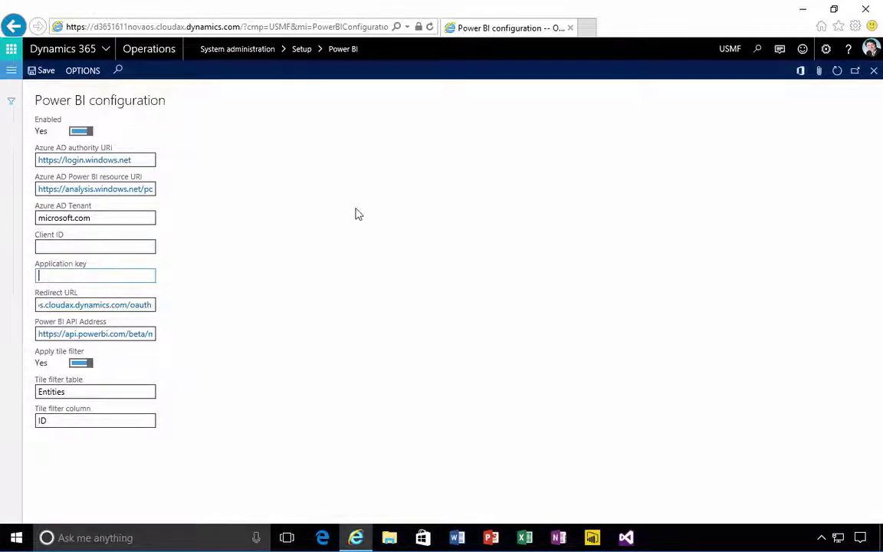
pyautogui.click(586, 29)
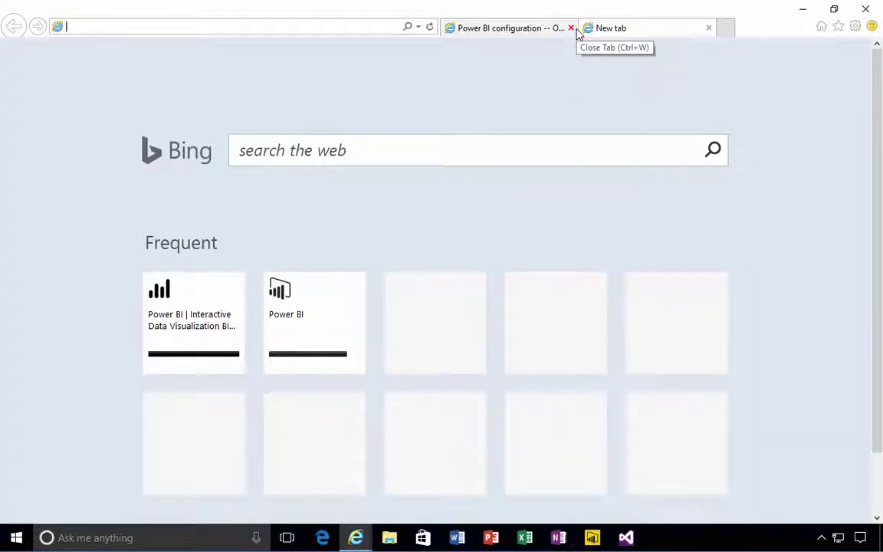
# Load dev.powerbi.com/apps, sign in with the existing account, and review the registration form
pyautogui.write('dev.powerbi.com/')
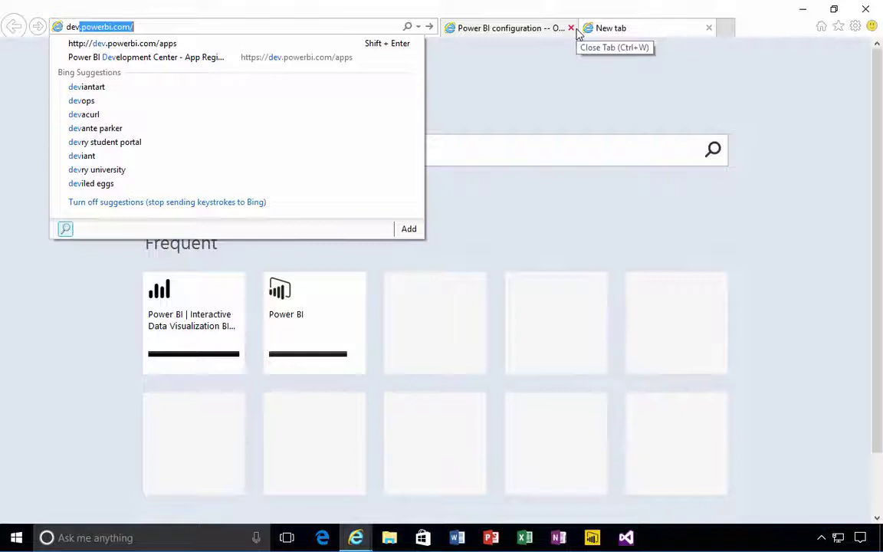
pyautogui.press('Right')
pyautogui.press('Down')
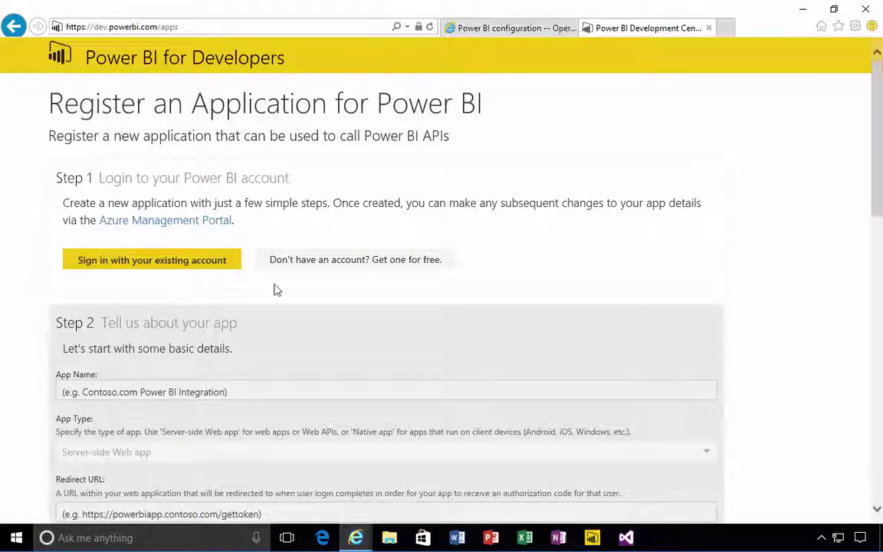
pyautogui.click(189, 267)
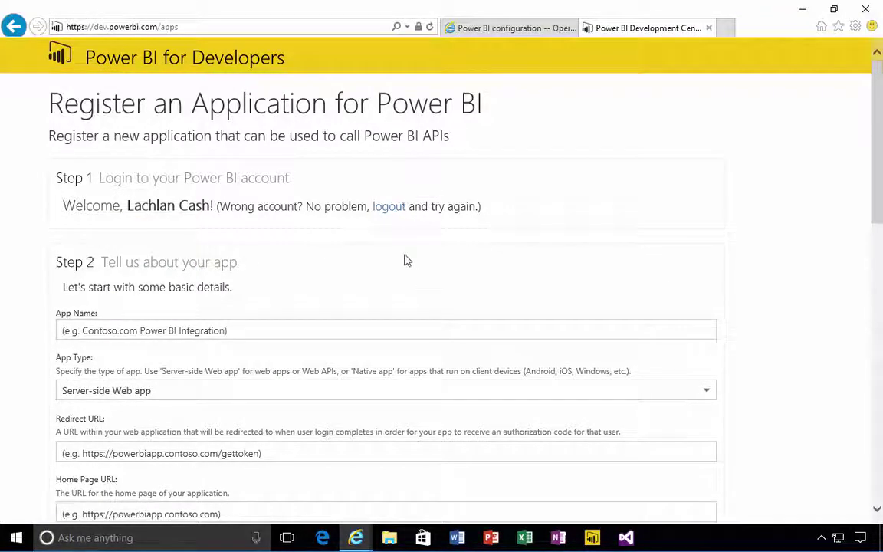
pyautogui.scroll(-1, 451, 274)
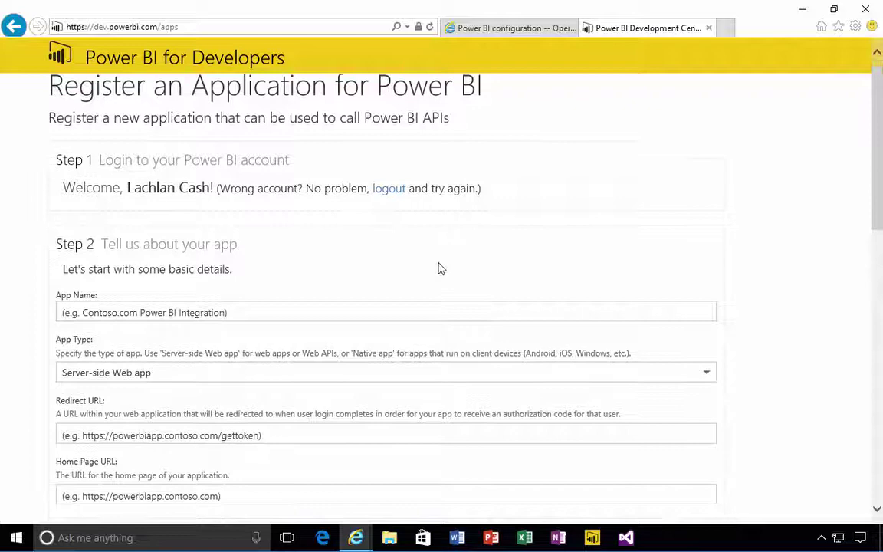
pyautogui.scroll(-2, 441, 269)
pyautogui.scroll(1, 441, 269)
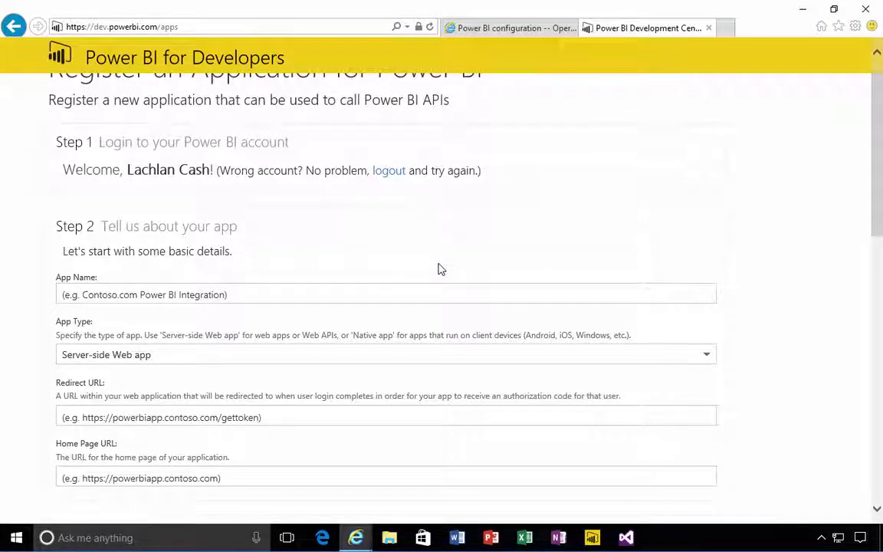
pyautogui.scroll(1, 441, 268)
pyautogui.scroll(1, 441, 268)
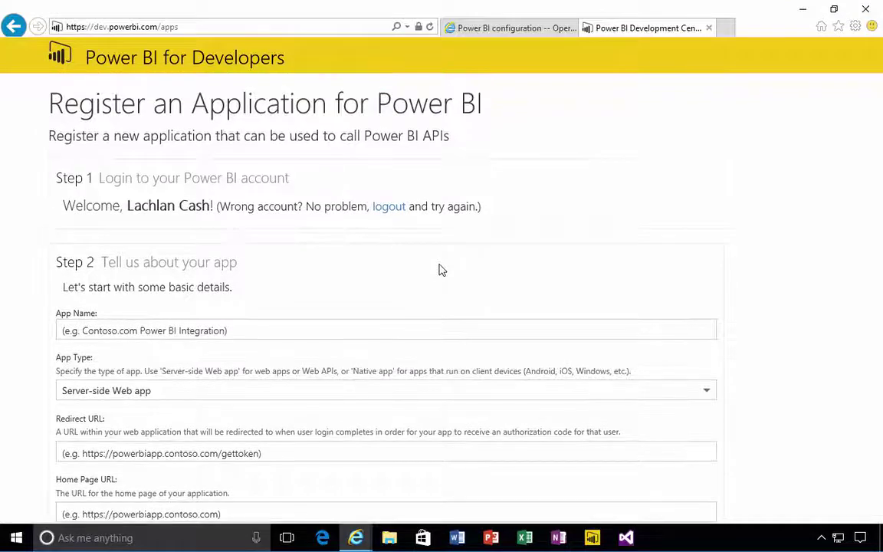
pyautogui.click(305, 331)
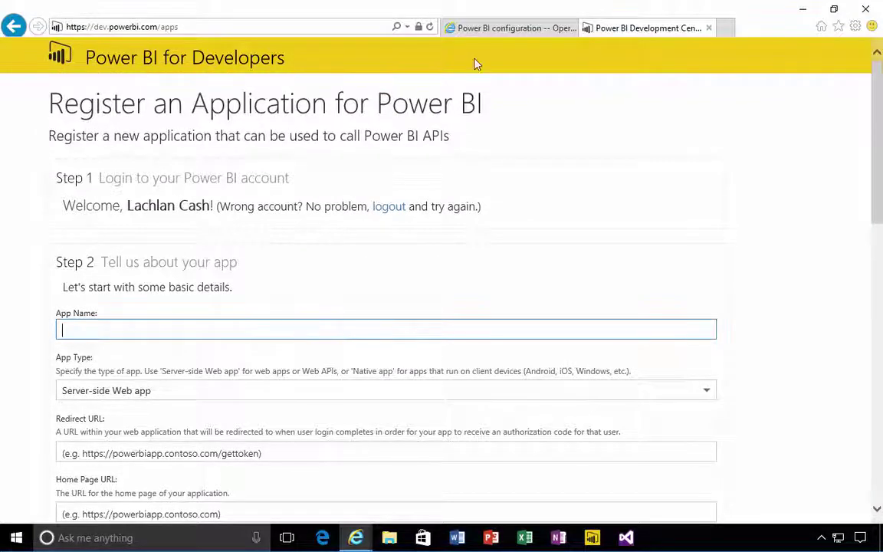
# Copy the environment's base domain and name the app D365 Deployment
pyautogui.click(487, 31)
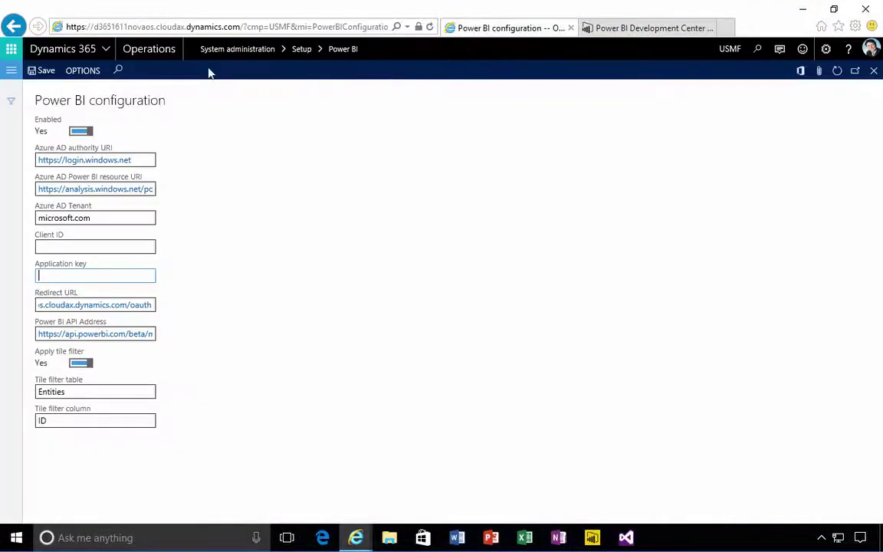
pyautogui.click(184, 26)
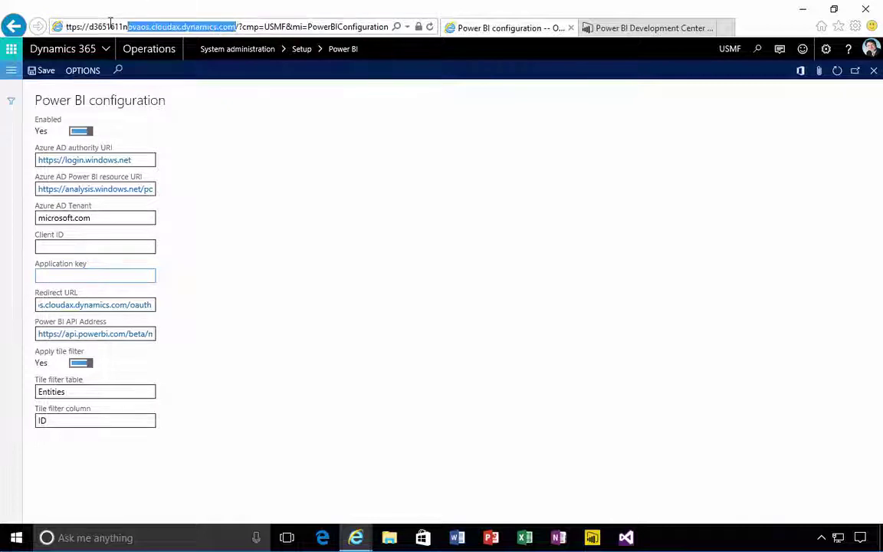
pyautogui.moveTo(236, 26); pyautogui.dragTo(66, 26)
pyautogui.click(610, 28)
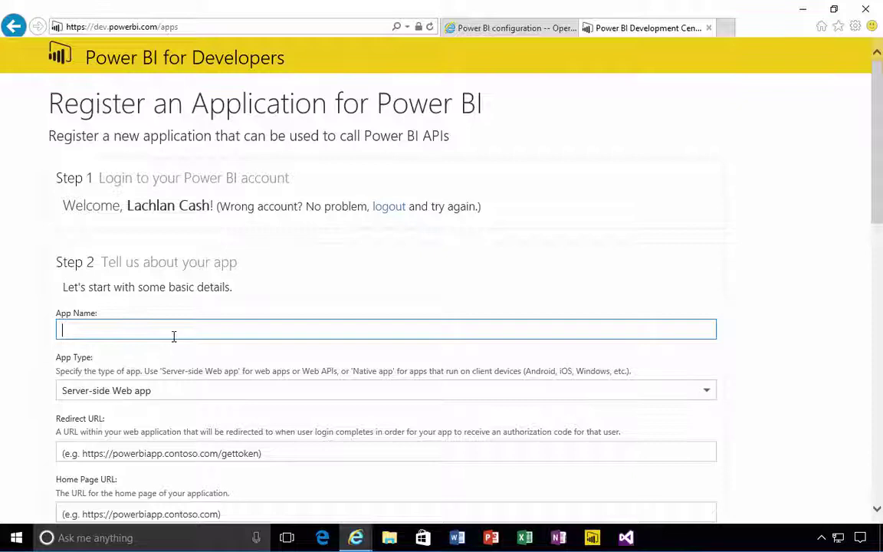
pyautogui.write('D365 ')
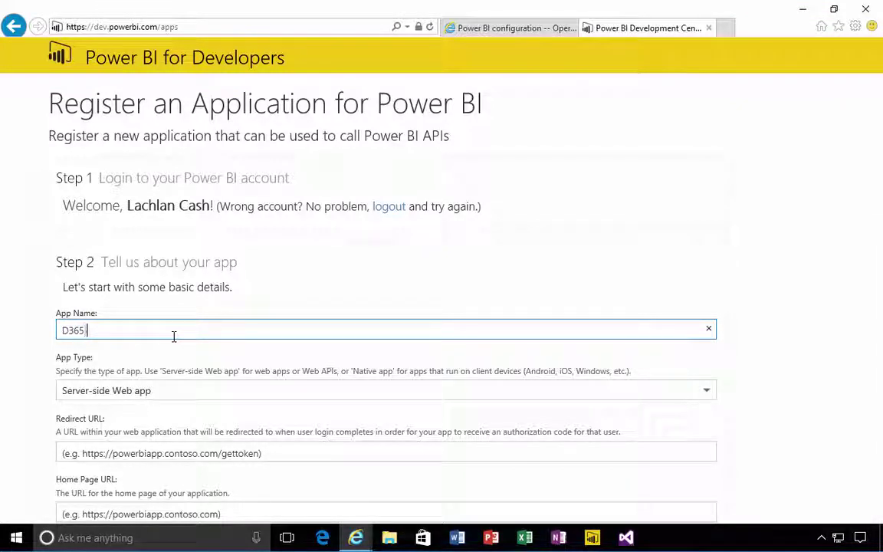
pyautogui.write('Deplo')
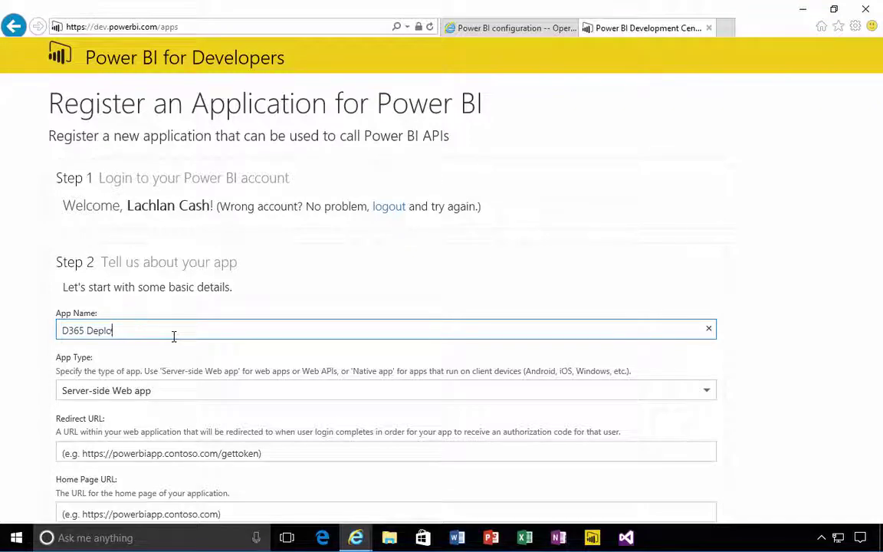
pyautogui.write('yment')
pyautogui.press('Tab')
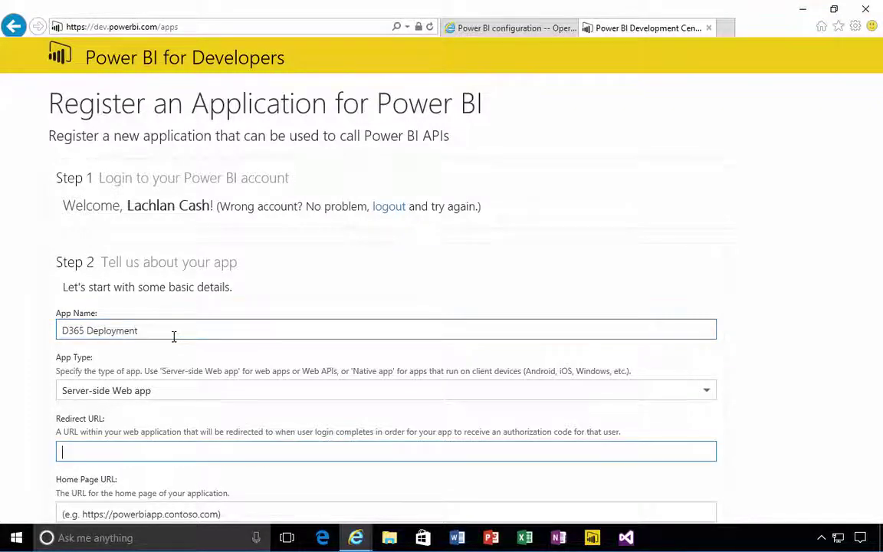
pyautogui.click(28, 381)
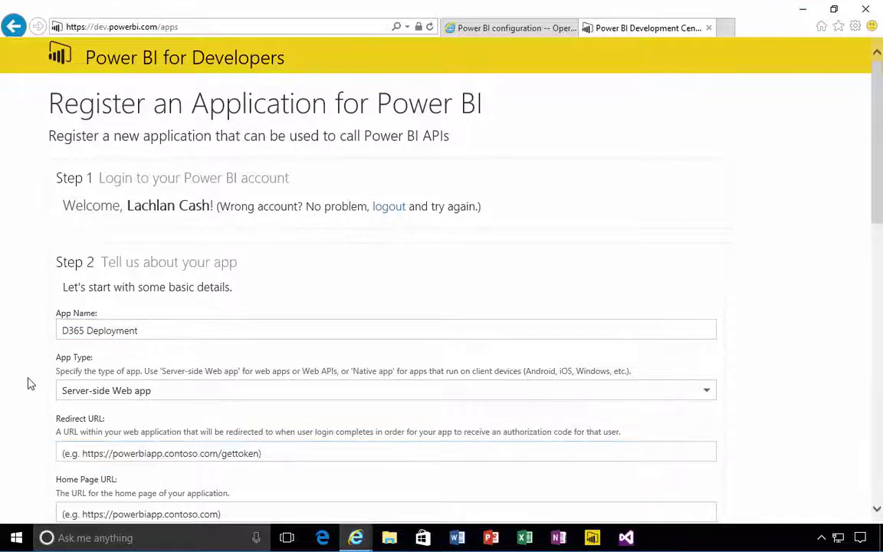
pyautogui.scroll(-2, 29, 384)
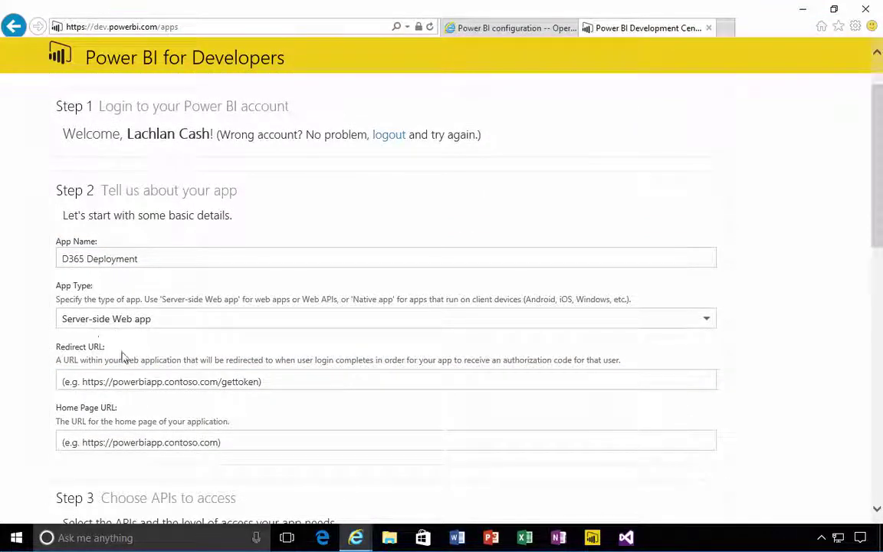
pyautogui.click(138, 381)
pyautogui.write('https://d3651611novaos.cloudax.dynamics.com/')
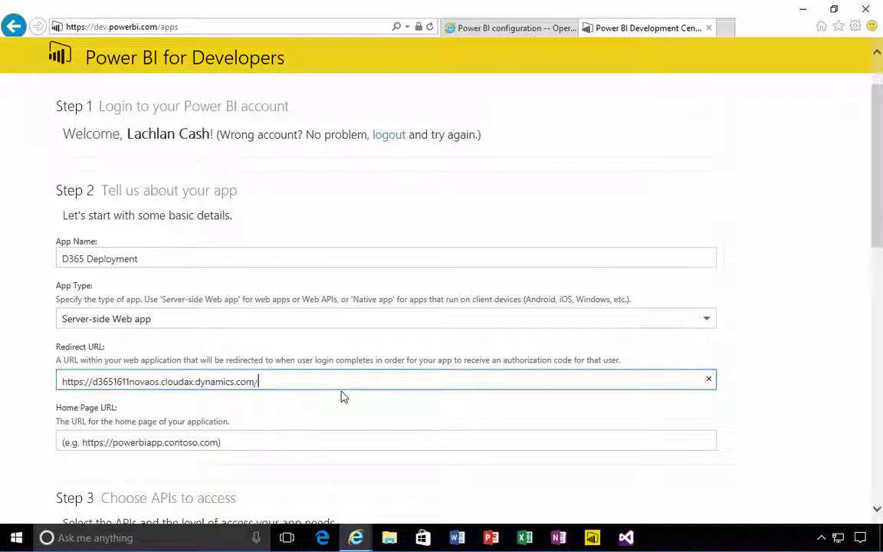
pyautogui.write('oauth')
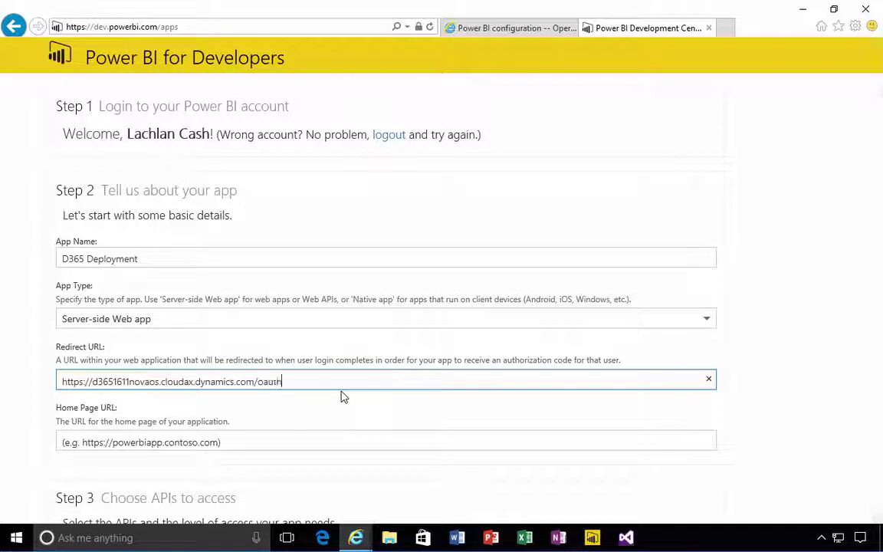
pyautogui.press('Tab')
pyautogui.write('https://d3651611novaos.cloudax.dynamics.com')
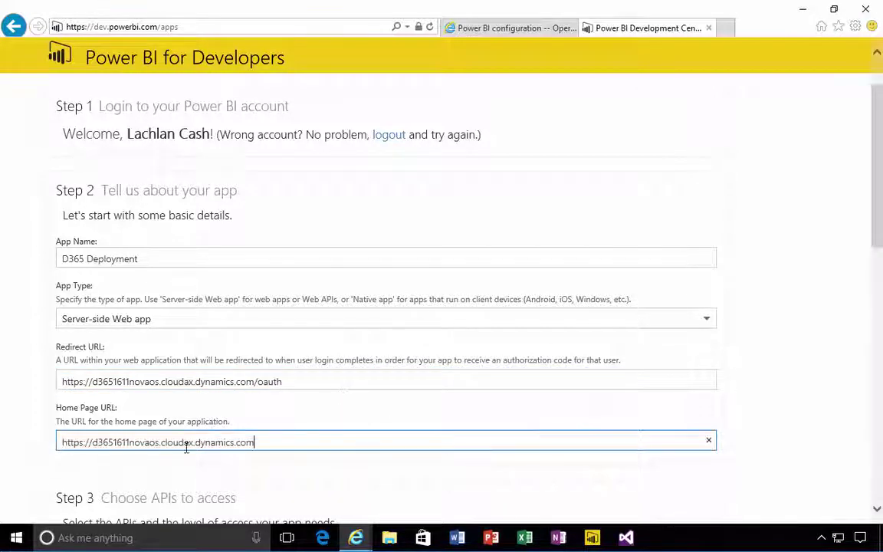
# Grant read and write access to datasets, plus read access to dashboards, reports and groups
pyautogui.click(31, 384)
pyautogui.scroll(-3, 34, 388)
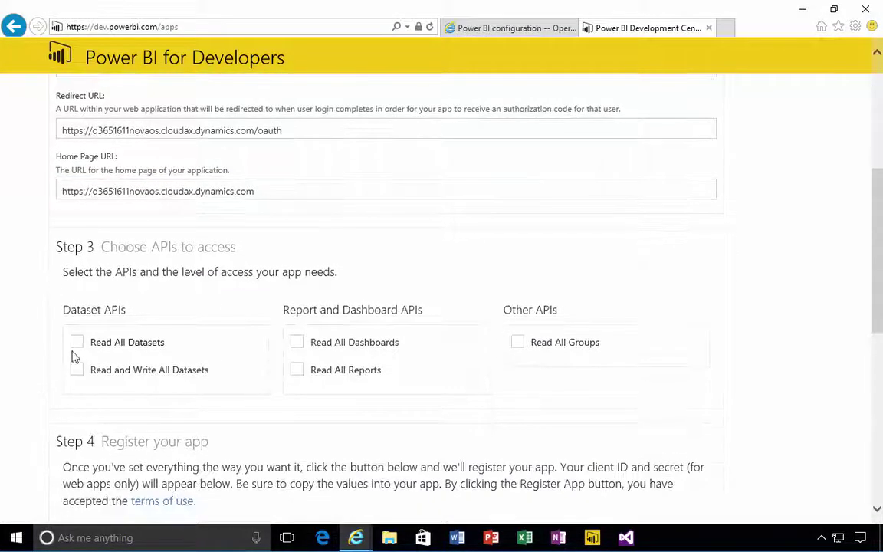
pyautogui.click(77, 342)
pyautogui.click(77, 370)
pyautogui.click(298, 342)
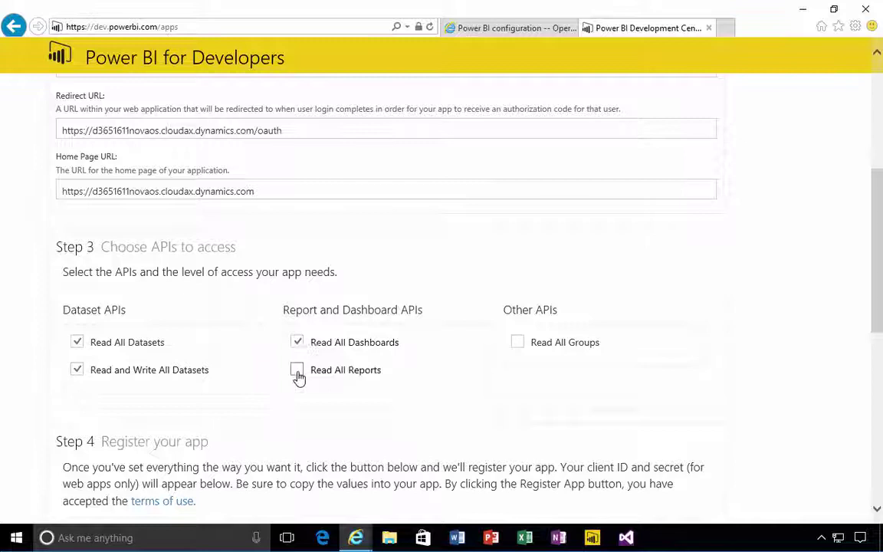
pyautogui.click(297, 369)
pyautogui.click(518, 342)
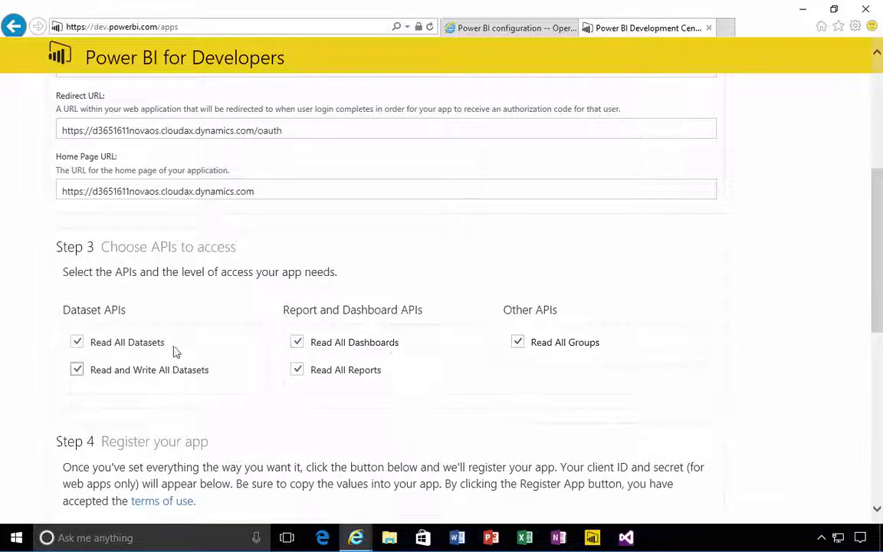
# Register the app to generate its Client ID and Client Secret
pyautogui.scroll(-3, 432, 417)
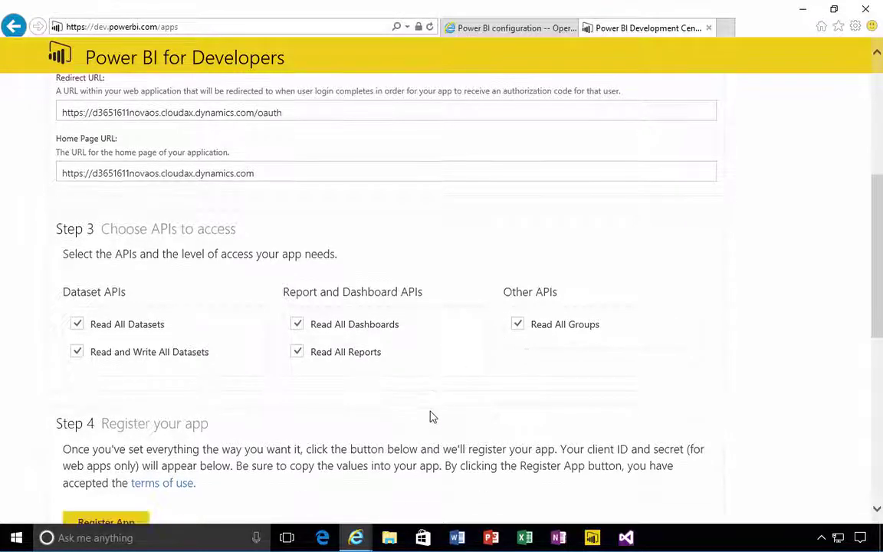
pyautogui.click(131, 435)
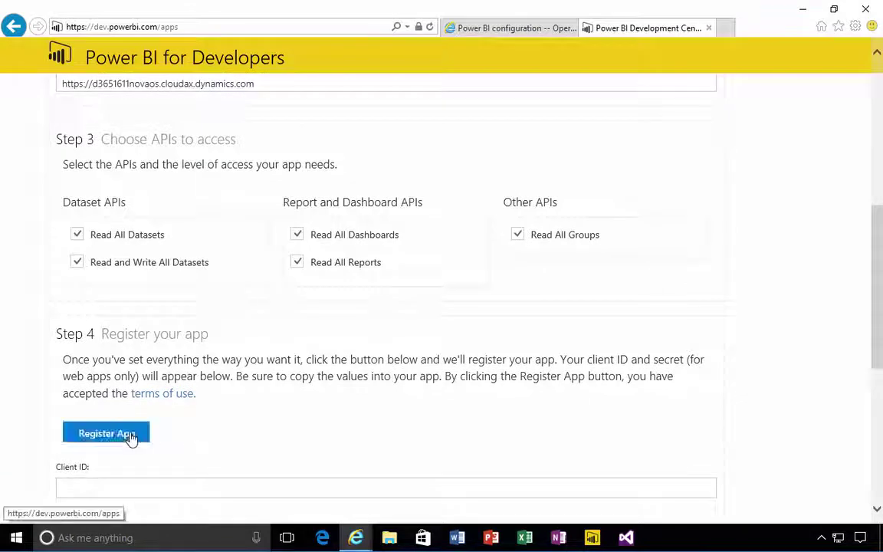
pyautogui.scroll(-2, 63, 414)
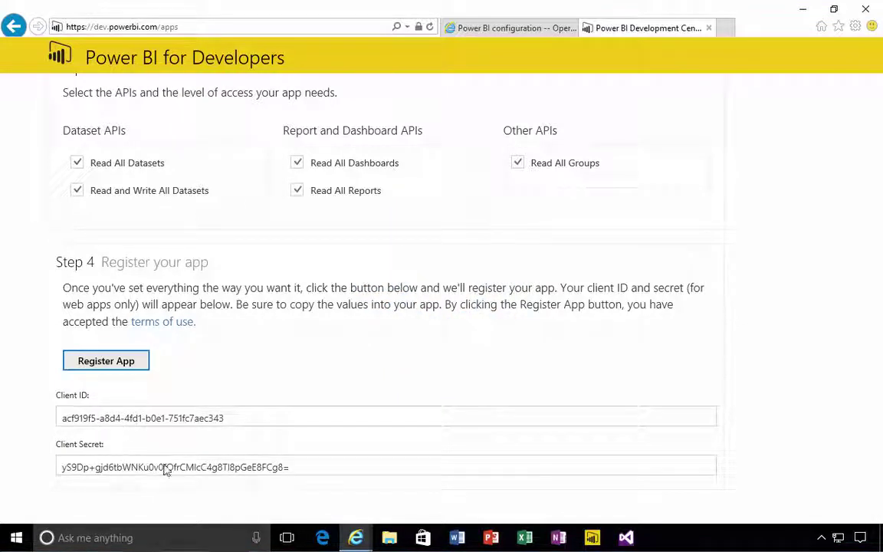
# Copy the generated Client ID into the Power BI configuration's Client ID field
pyautogui.click(266, 424)
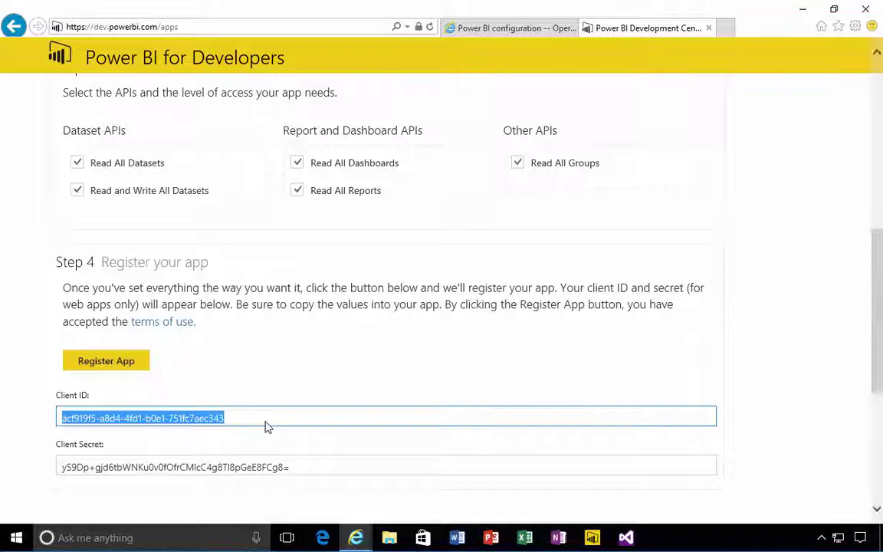
pyautogui.moveTo(266, 424); pyautogui.dragTo(35, 428)
pyautogui.click(500, 31)
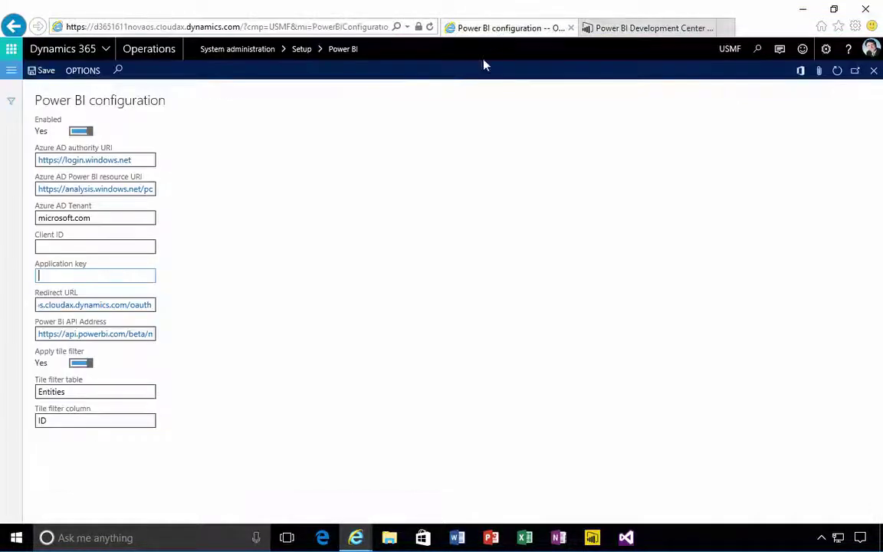
pyautogui.click(96, 243)
pyautogui.hotkey('ctrl', 'v')
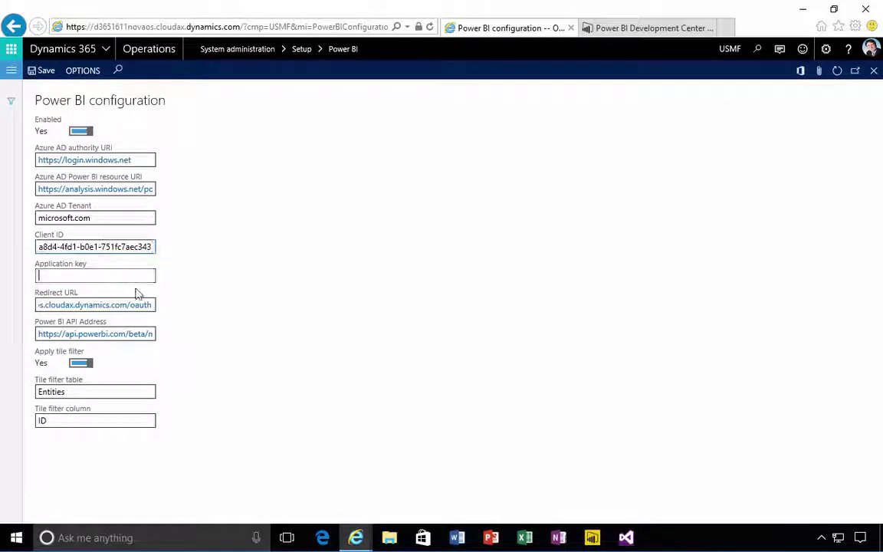
# Paste the Client Secret as the Application key, then save and close the configuration
pyautogui.click(648, 28)
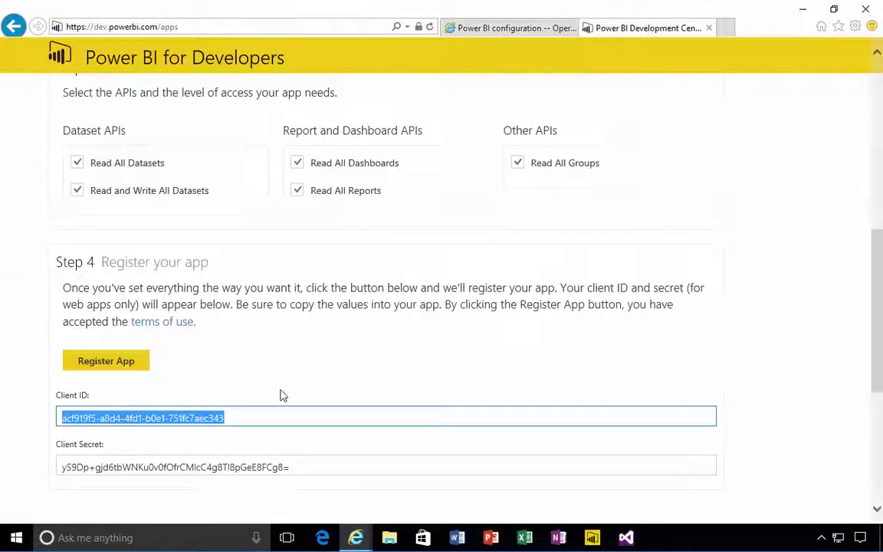
pyautogui.moveTo(296, 470); pyautogui.dragTo(25, 485)
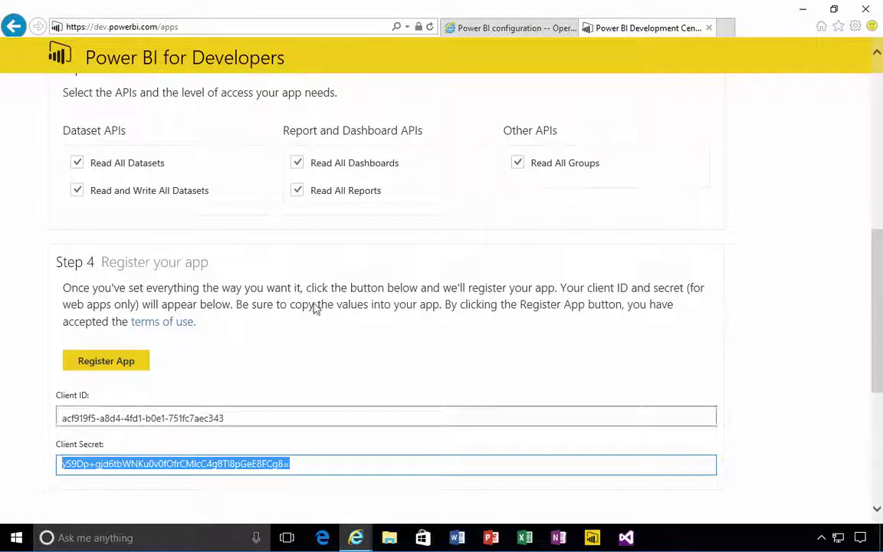
pyautogui.click(491, 28)
pyautogui.click(126, 277)
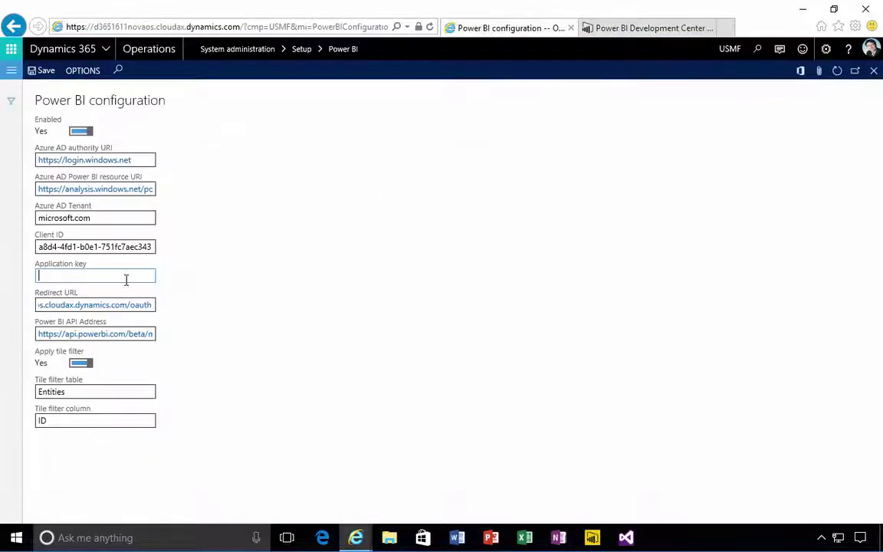
pyautogui.hotkey('ctrl', 'v')
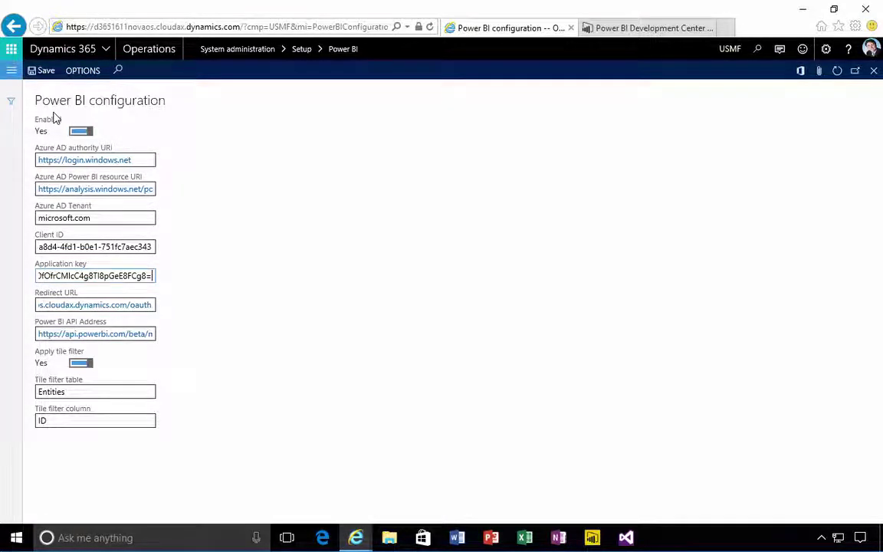
pyautogui.click(44, 70)
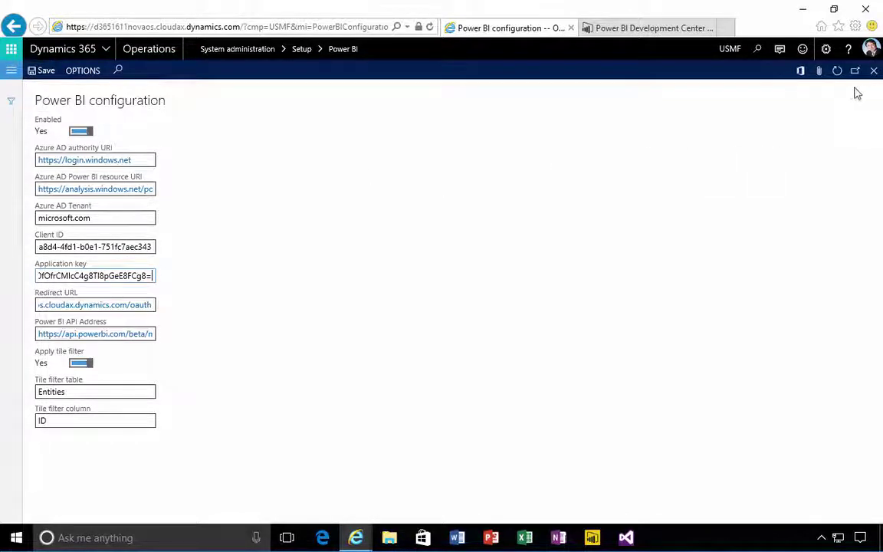
pyautogui.click(874, 69)
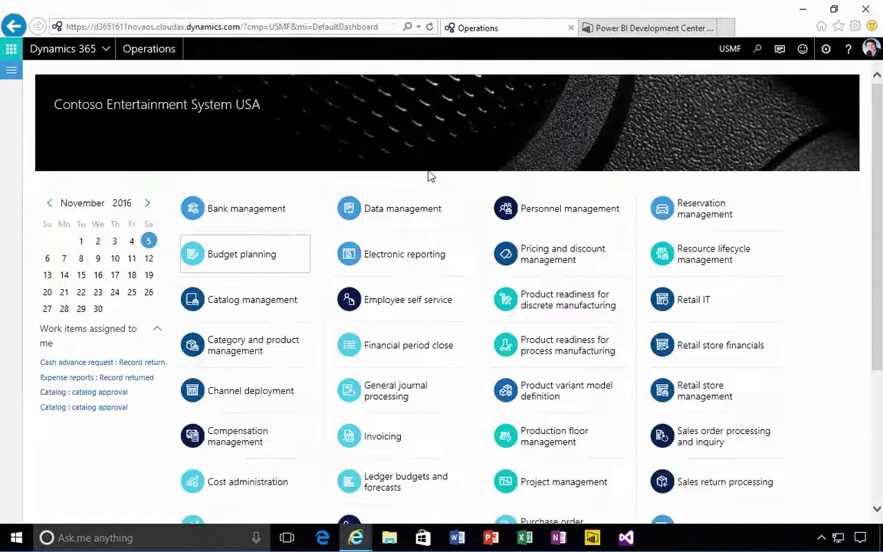
# Open the Budget planning workspace and close the Power BI developer tab
pyautogui.click(234, 261)
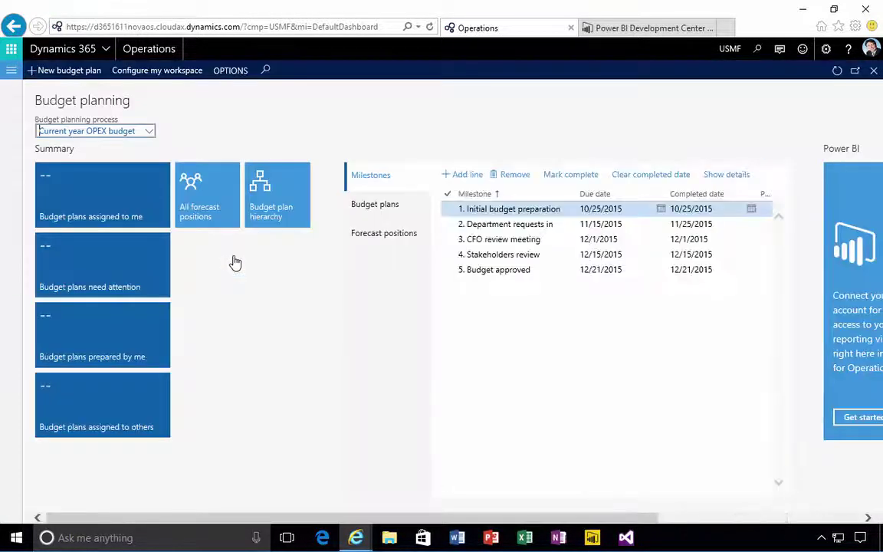
pyautogui.scroll(-5, 307, 330)
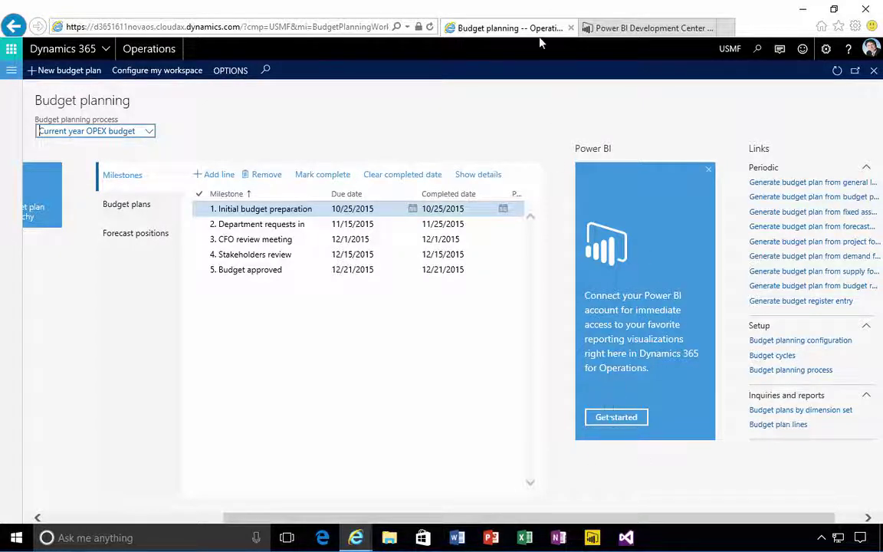
pyautogui.click(635, 32)
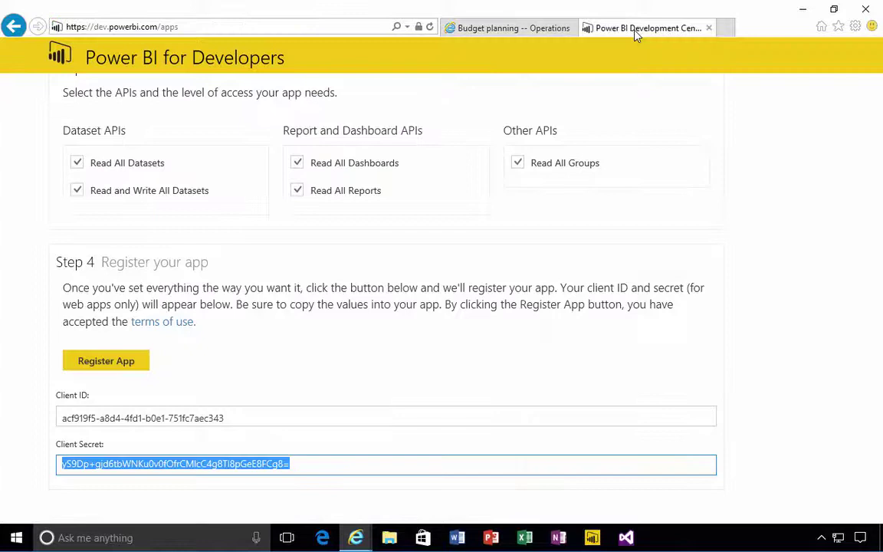
pyautogui.click(709, 30)
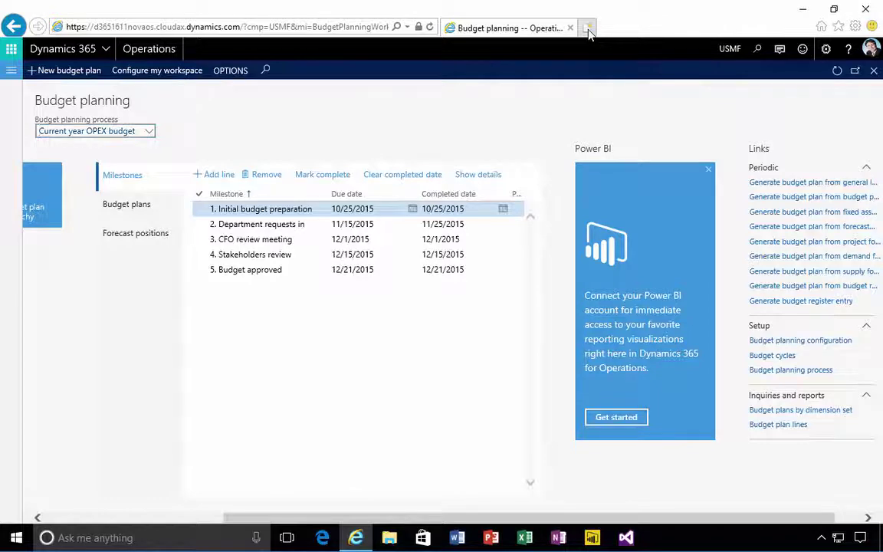
# Go to powerbi.com in a new tab and sign in to the Power BI service
pyautogui.click(586, 28)
pyautogui.write('powerbi.com/')
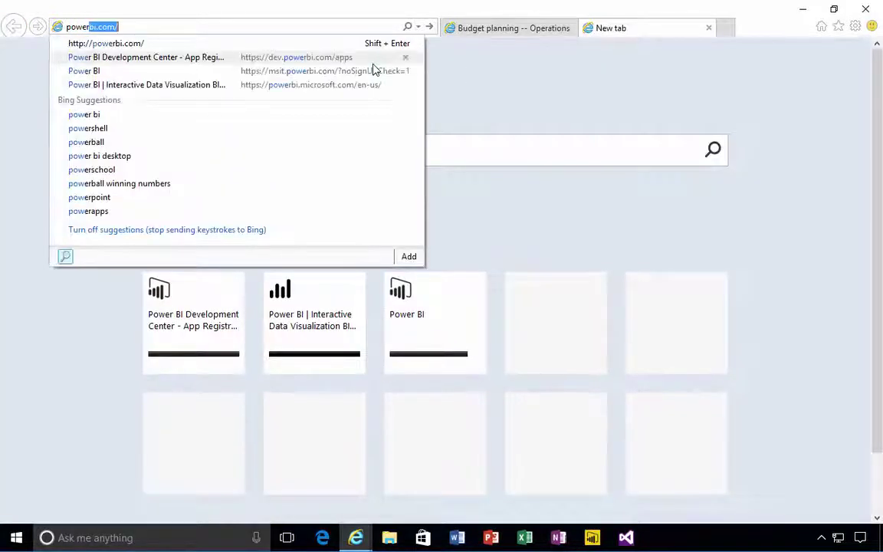
pyautogui.press('Return')
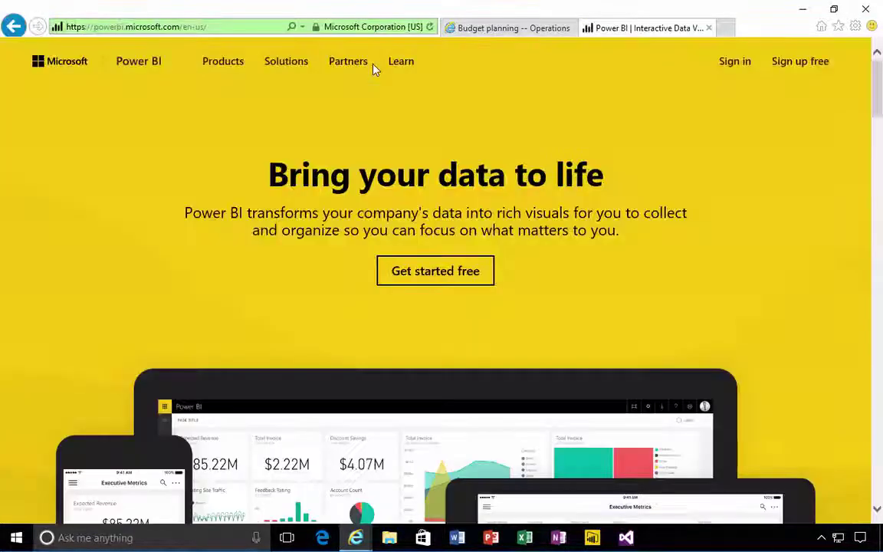
pyautogui.click(746, 66)
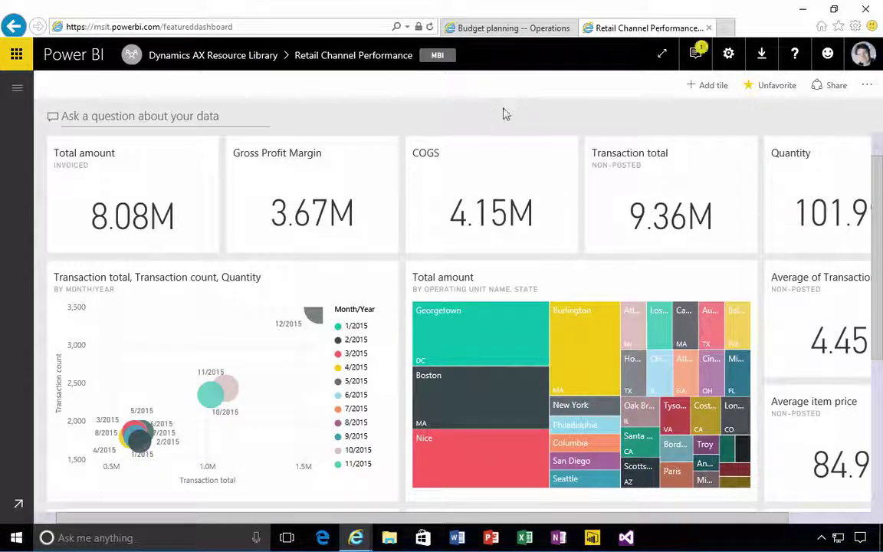
# Select the Dynamics environment's base address in the Budget planning tab, then return to Power BI
pyautogui.click(511, 29)
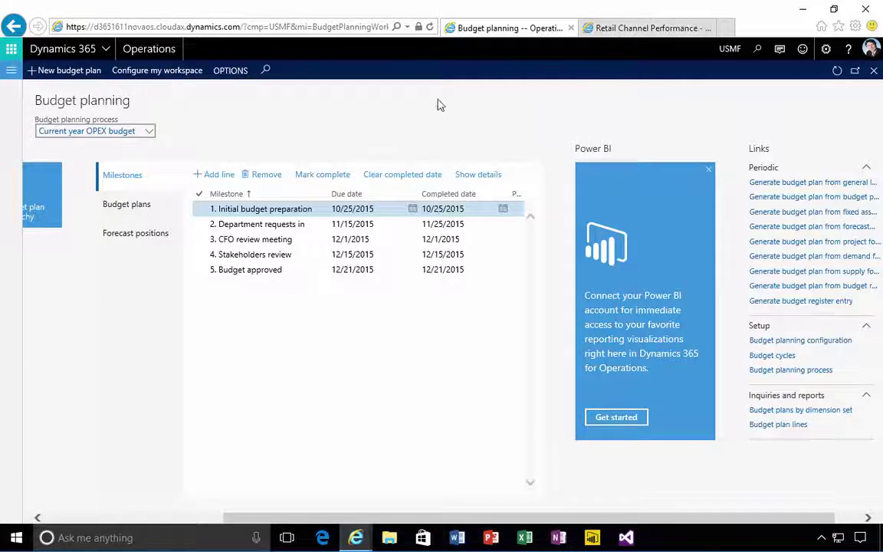
pyautogui.click(198, 29)
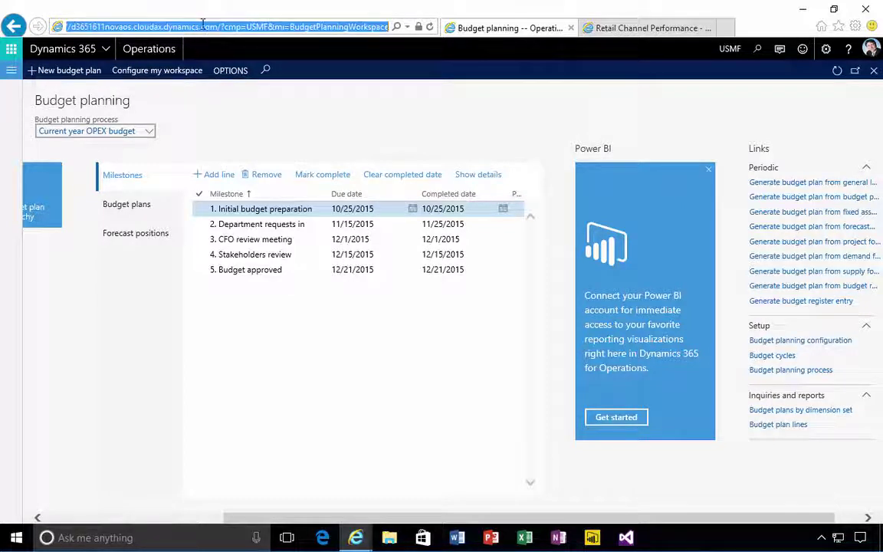
pyautogui.moveTo(218, 27); pyautogui.dragTo(56, 27)
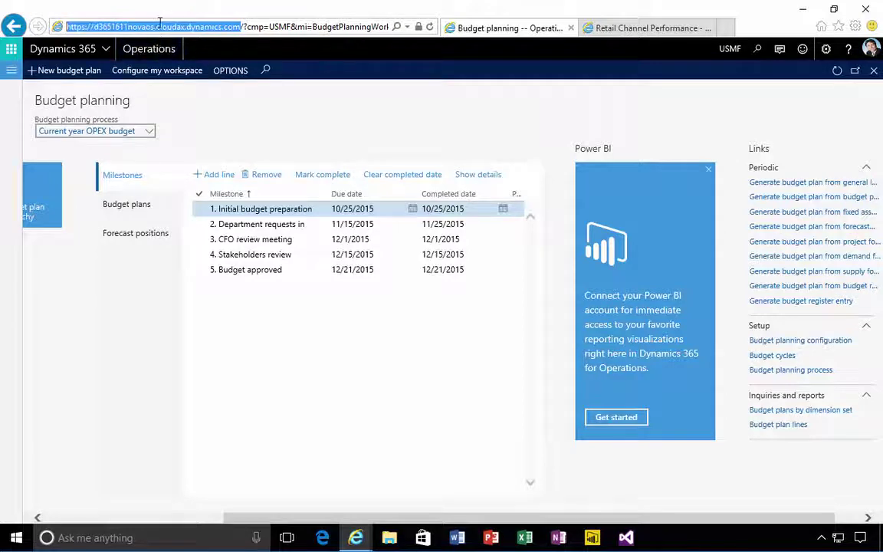
pyautogui.click(681, 29)
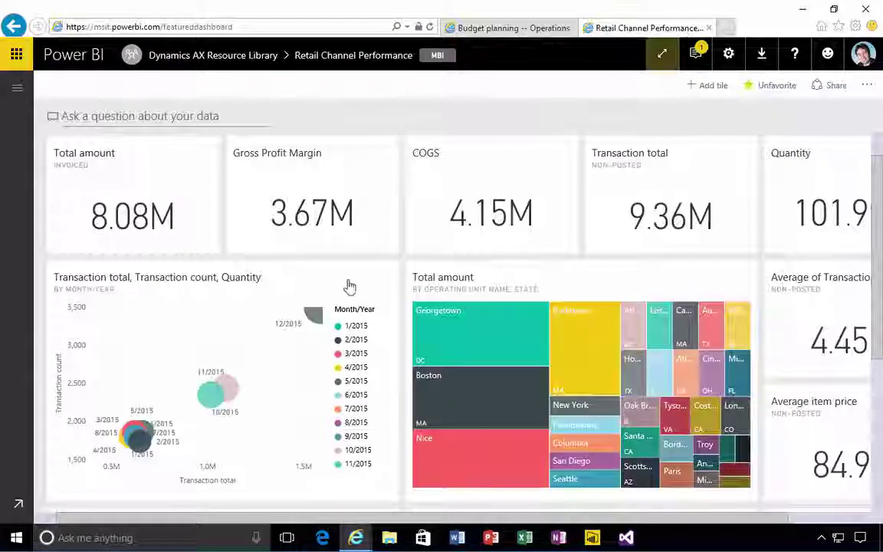
# Open Get Data > Services and scroll the AppSource apps to Dynamics AX Financial Performance
pyautogui.click(19, 506)
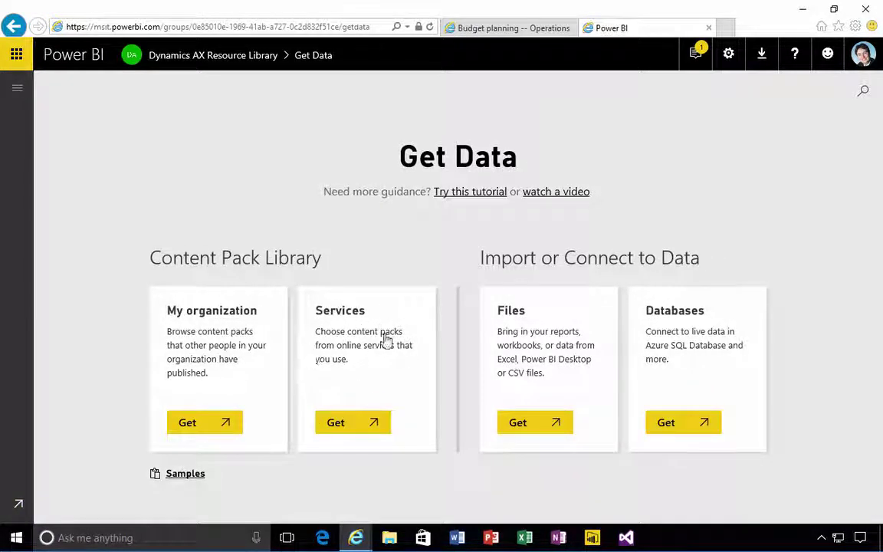
pyautogui.click(340, 433)
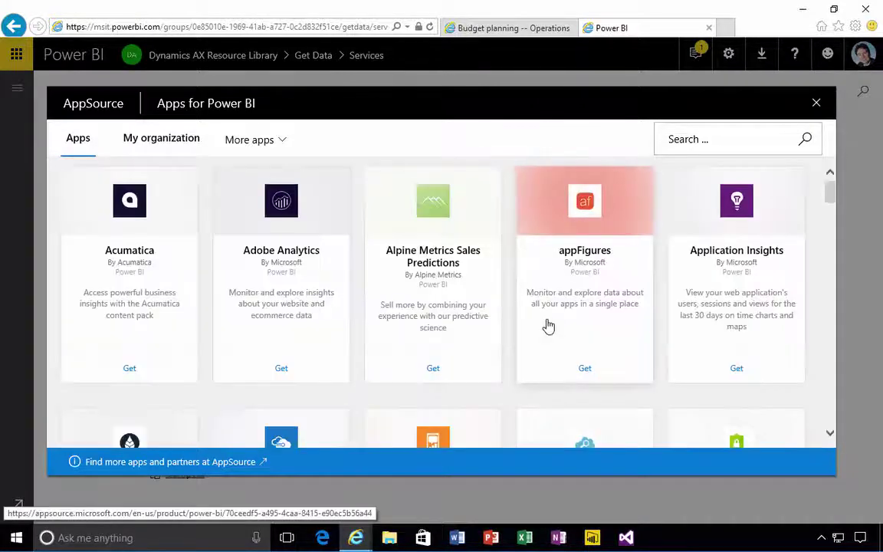
pyautogui.scroll(-1, 569, 314)
pyautogui.scroll(-2, 570, 312)
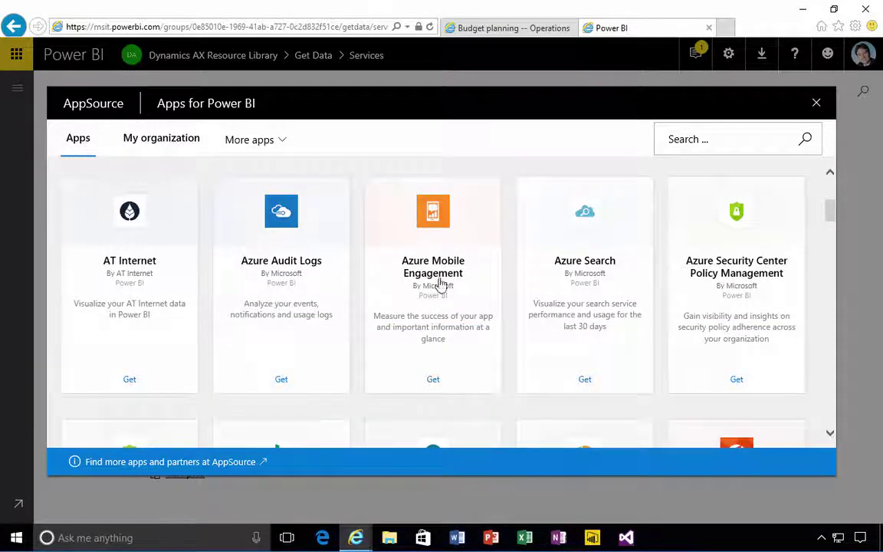
pyautogui.scroll(-2, 534, 310)
pyautogui.scroll(-3, 534, 311)
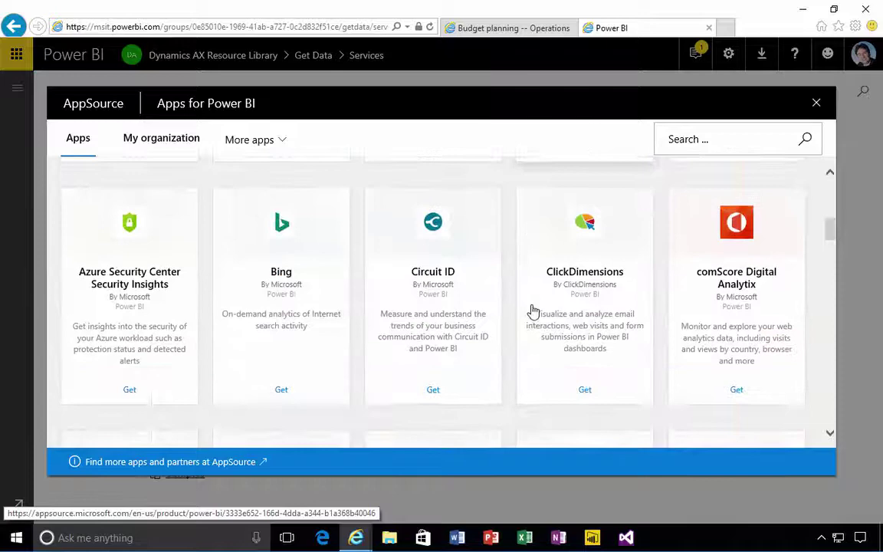
pyautogui.scroll(-2, 534, 310)
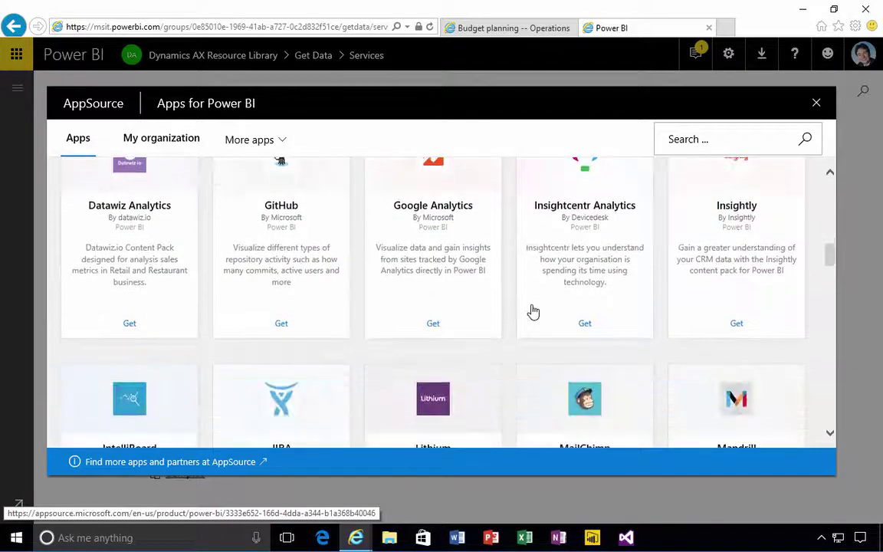
pyautogui.scroll(-2, 533, 310)
pyautogui.scroll(-2, 533, 311)
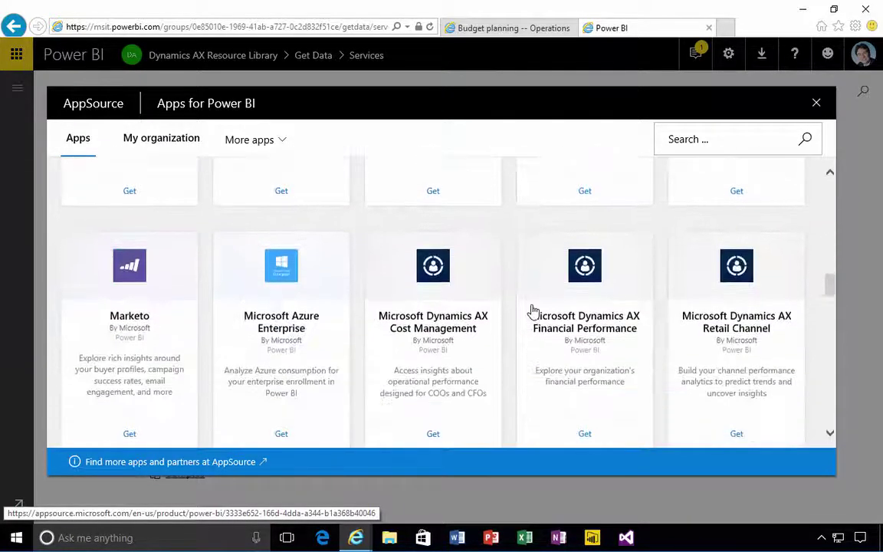
pyautogui.scroll(-1, 534, 310)
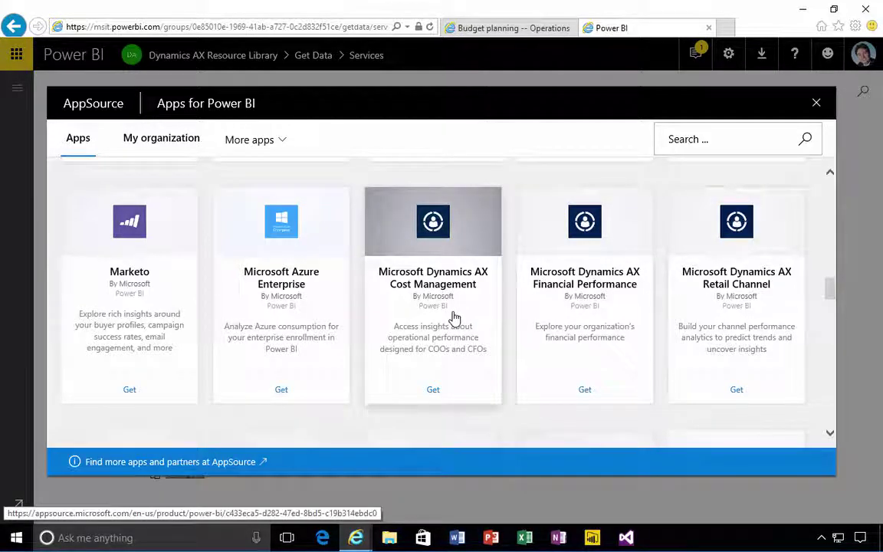
pyautogui.scroll(-1, 465, 329)
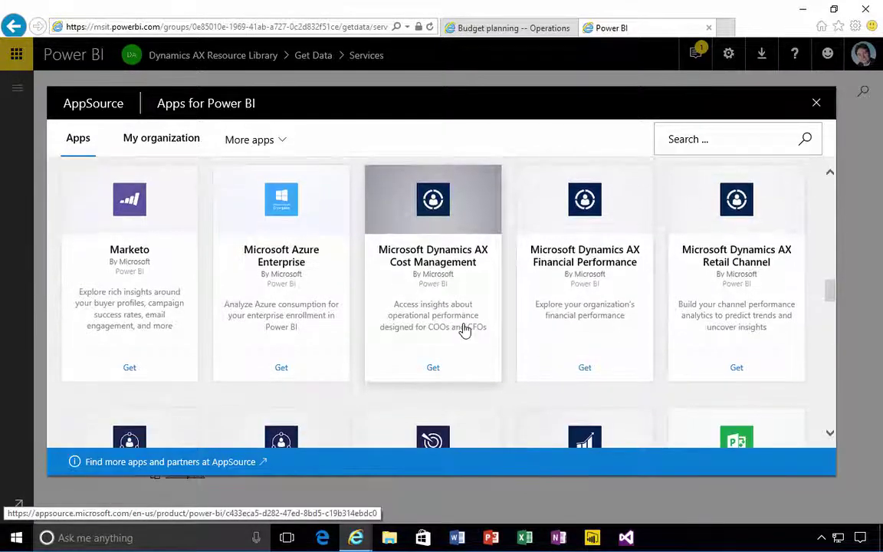
# Get the Microsoft Dynamics AX Financial Performance content pack and paste the environment URL
pyautogui.click(556, 302)
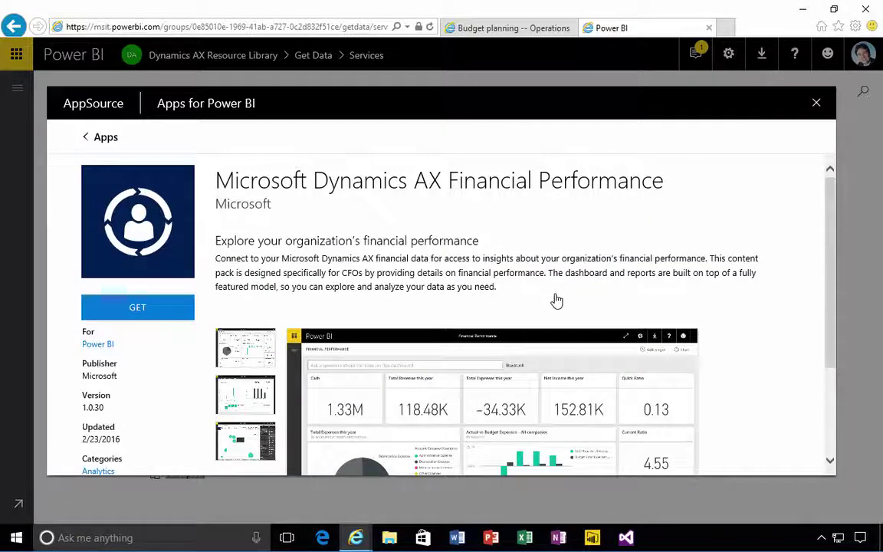
pyautogui.click(141, 308)
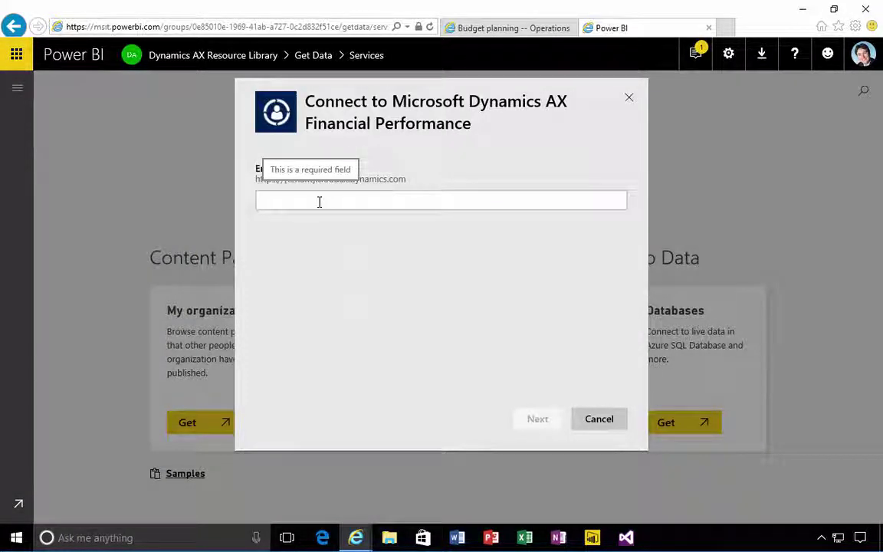
pyautogui.click(319, 201)
pyautogui.write('https://d3651611novaos.cloudax.dynamics.com')
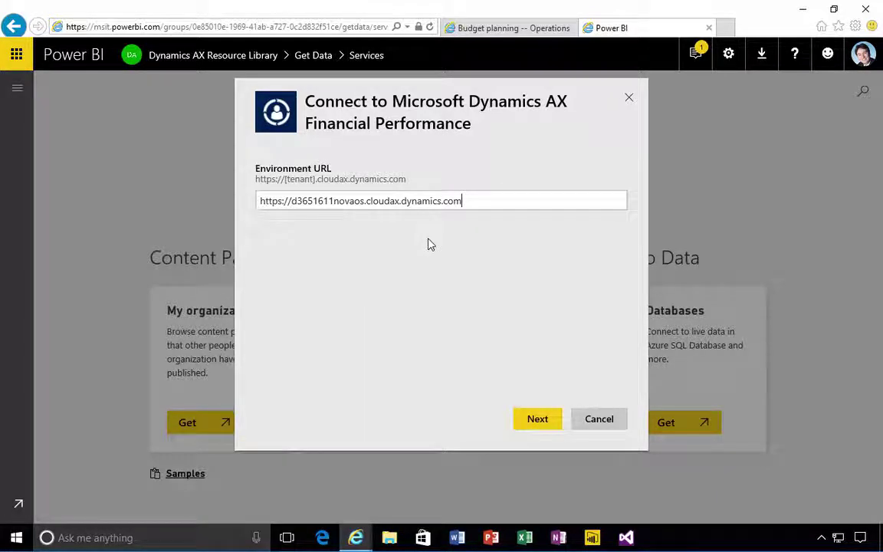
# Advance to the authentication page and set the method to OAuth2
pyautogui.click(541, 422)
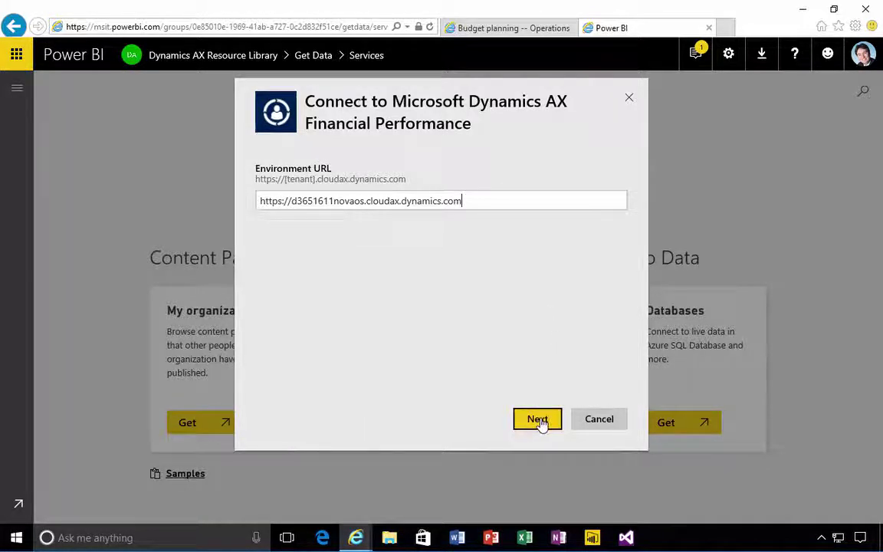
pyautogui.click(539, 422)
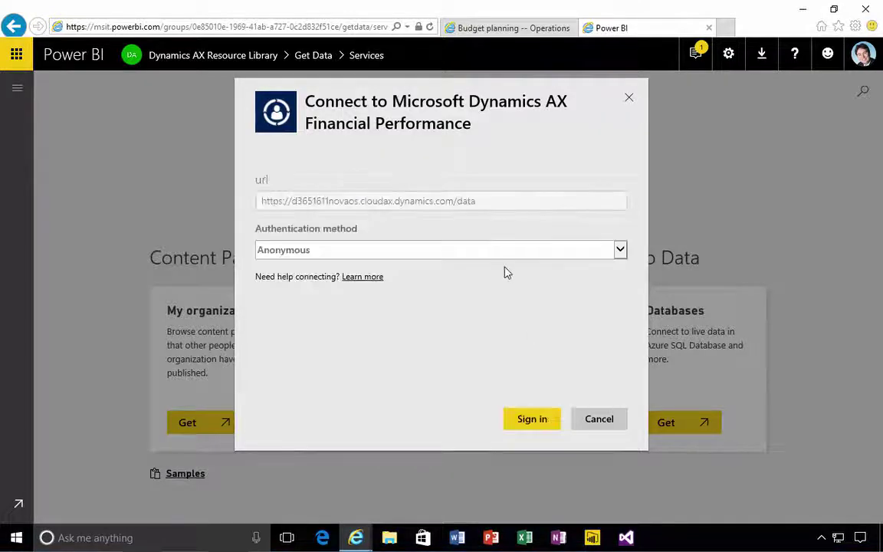
pyautogui.click(509, 250)
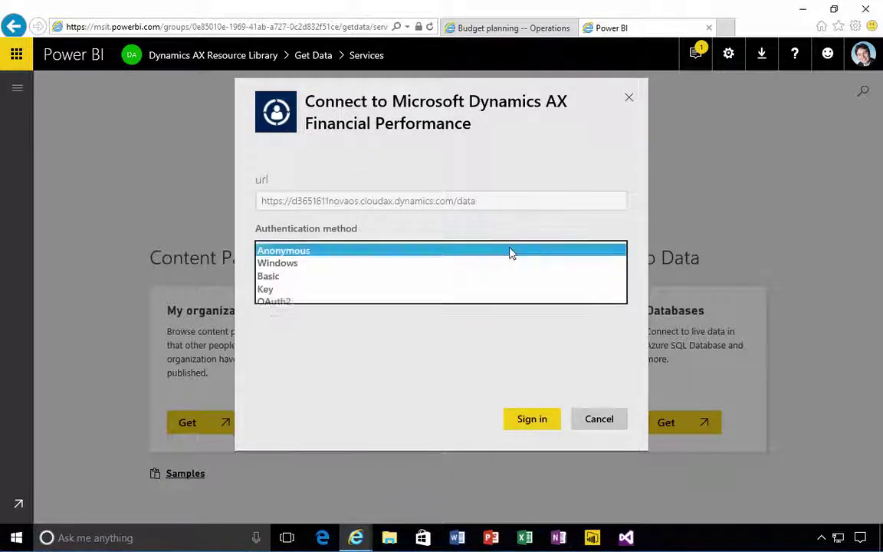
pyautogui.click(288, 301)
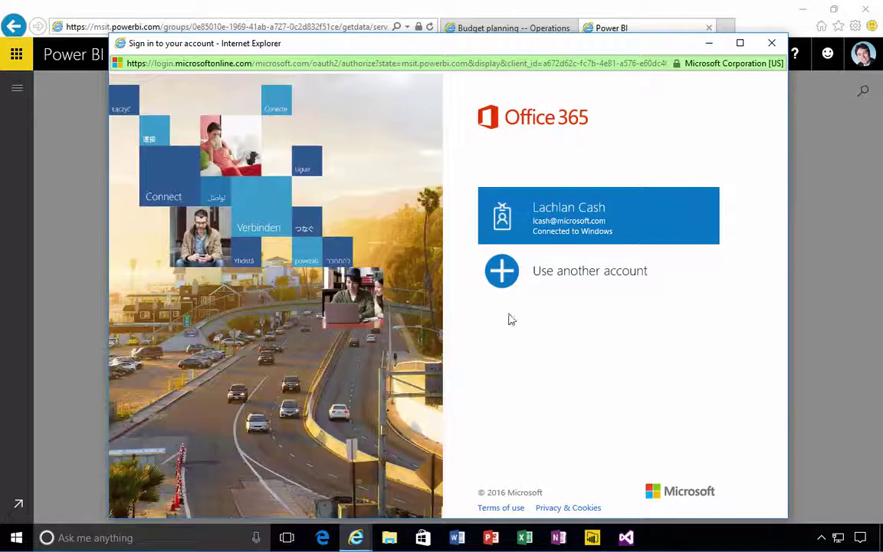
# Sign in to Office 365 with the existing account
pyautogui.click(561, 221)
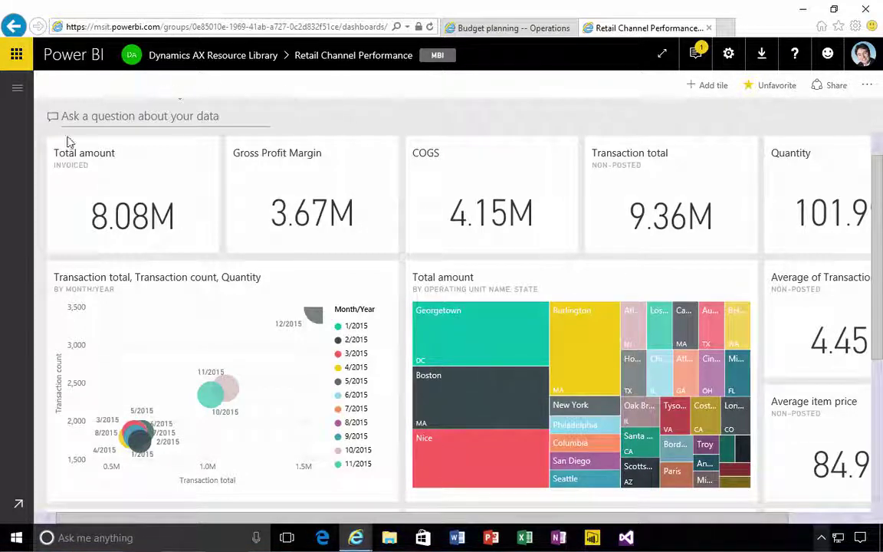
# Expand the navigation pane and open the Financial Performance dashboard
pyautogui.click(17, 90)
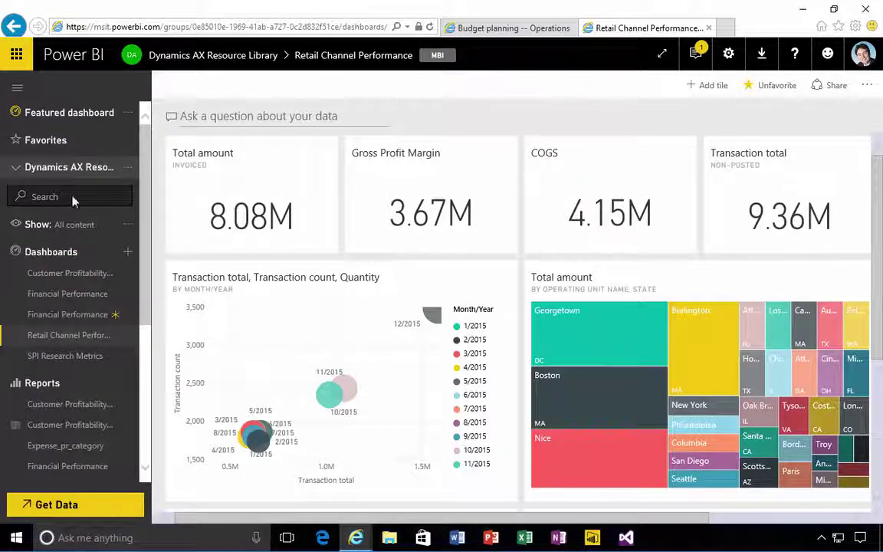
pyautogui.click(79, 320)
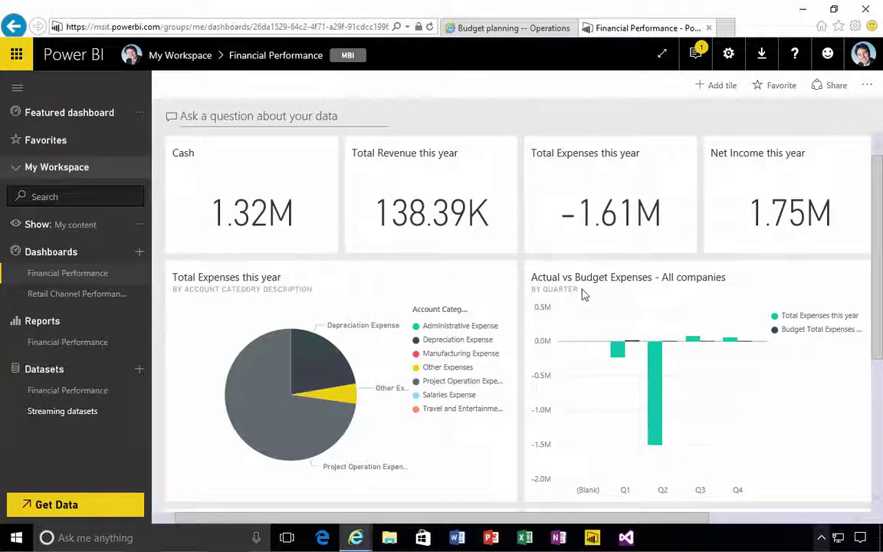
# In Budget planning, start the Power BI connection and accept the D365 Deployment permissions
pyautogui.click(506, 29)
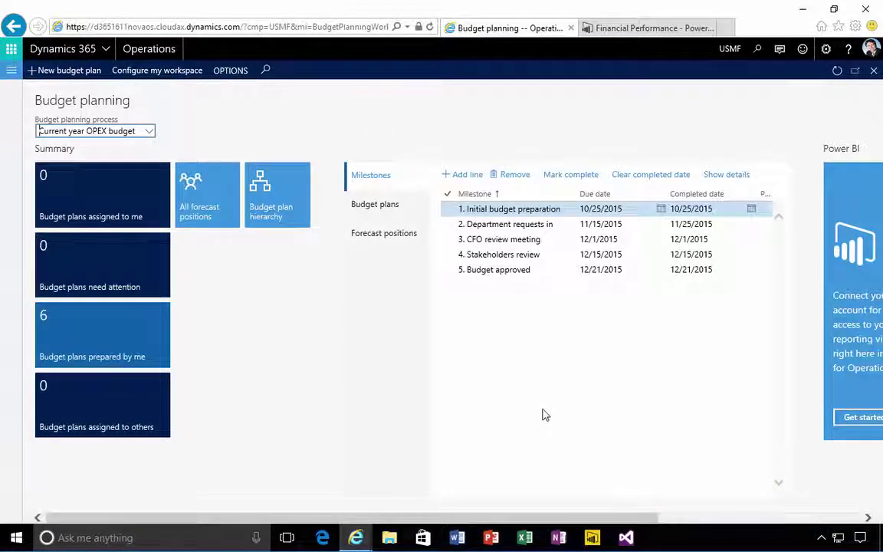
pyautogui.hscroll(1, 544, 414)
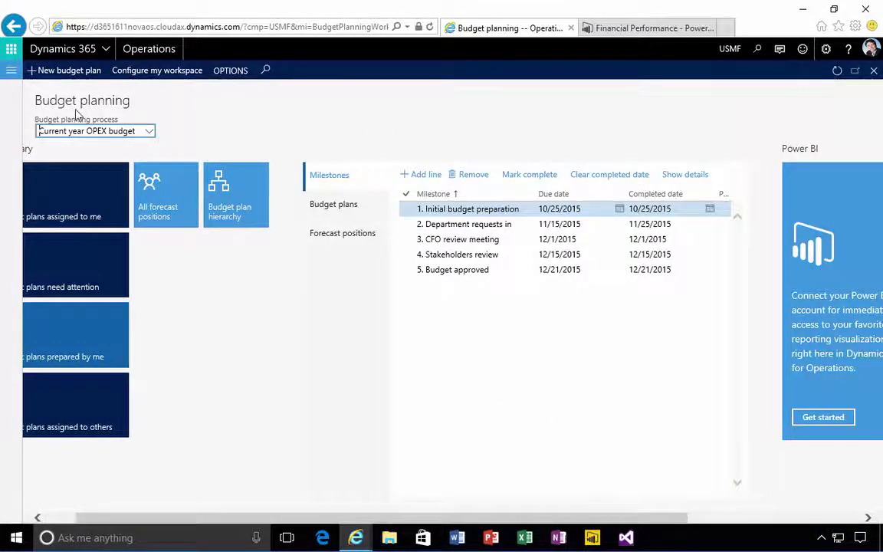
pyautogui.hscroll(1, 298, 307)
pyautogui.hscroll(5, 298, 306)
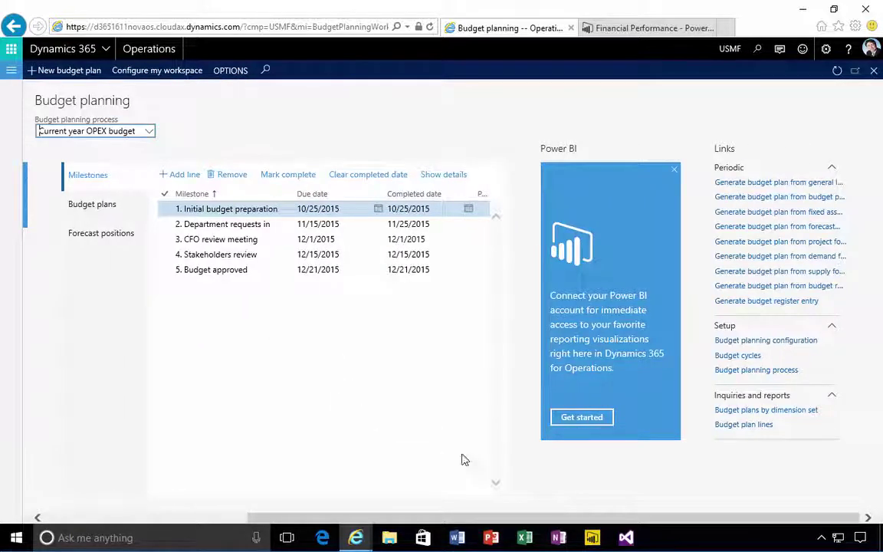
pyautogui.click(597, 423)
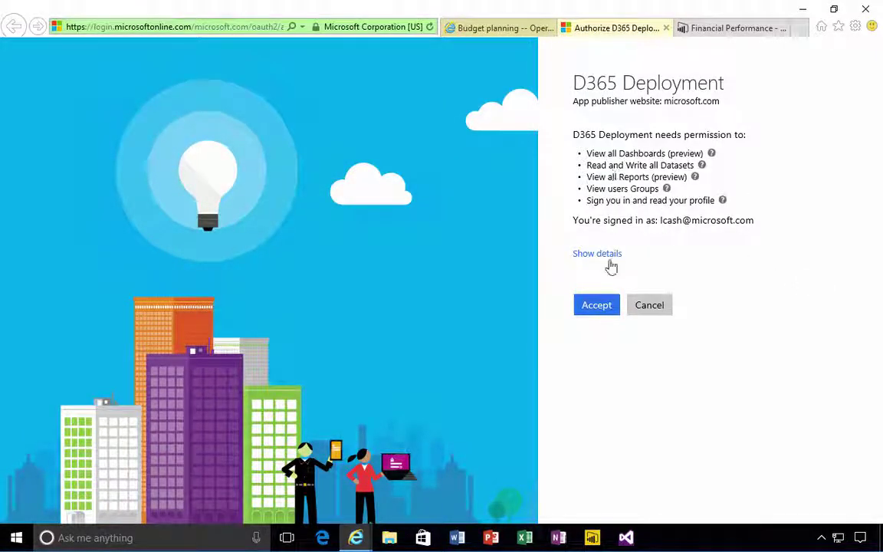
pyautogui.click(596, 309)
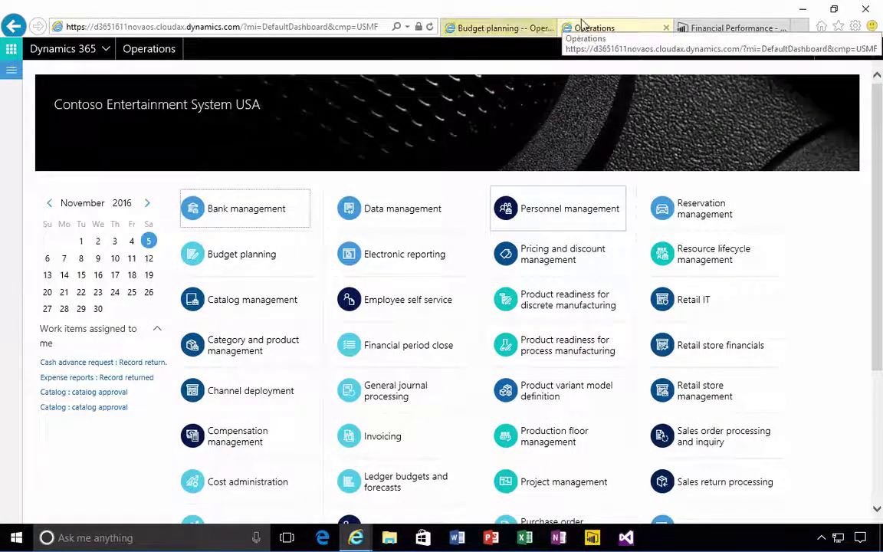
# Close the extra Operations tab and show Financial Performance tiles in the tile catalog
pyautogui.click(667, 28)
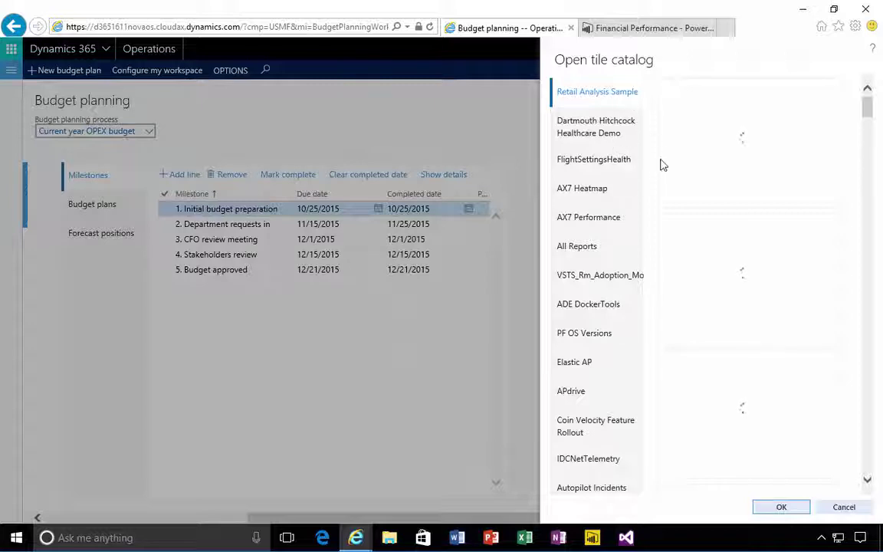
pyautogui.moveTo(749, 279)
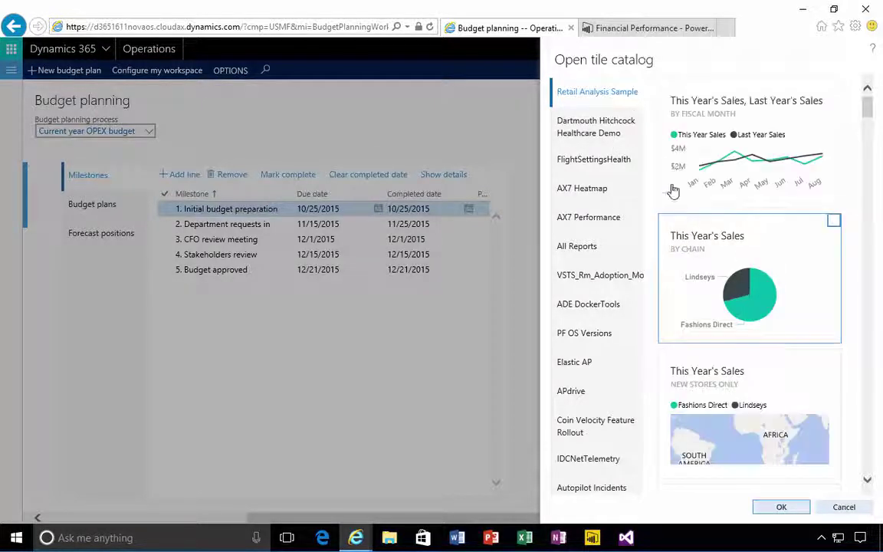
pyautogui.scroll(-3, 690, 253)
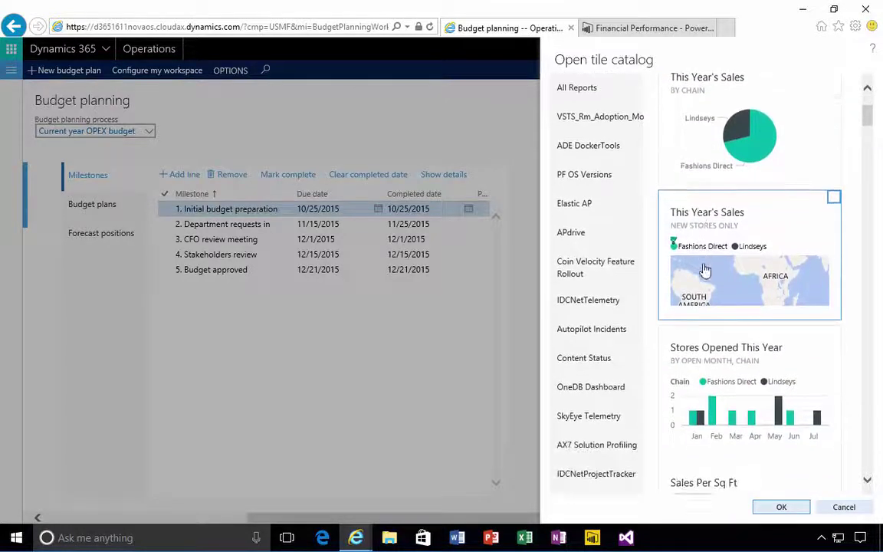
pyautogui.scroll(-1, 705, 270)
pyautogui.scroll(-3, 705, 269)
pyautogui.scroll(-1, 705, 270)
pyautogui.scroll(-2, 705, 270)
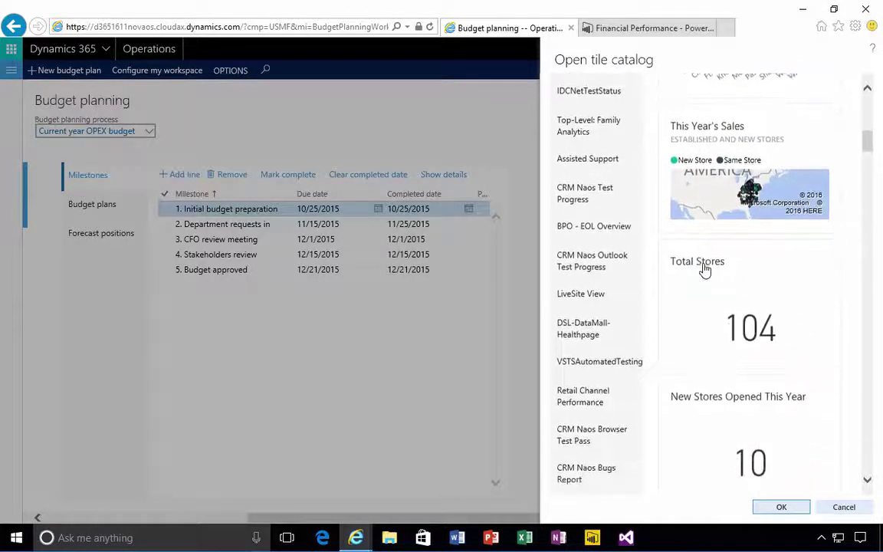
pyautogui.scroll(-2, 704, 270)
pyautogui.scroll(-3, 704, 270)
pyautogui.scroll(-2, 705, 270)
pyautogui.scroll(-1, 705, 270)
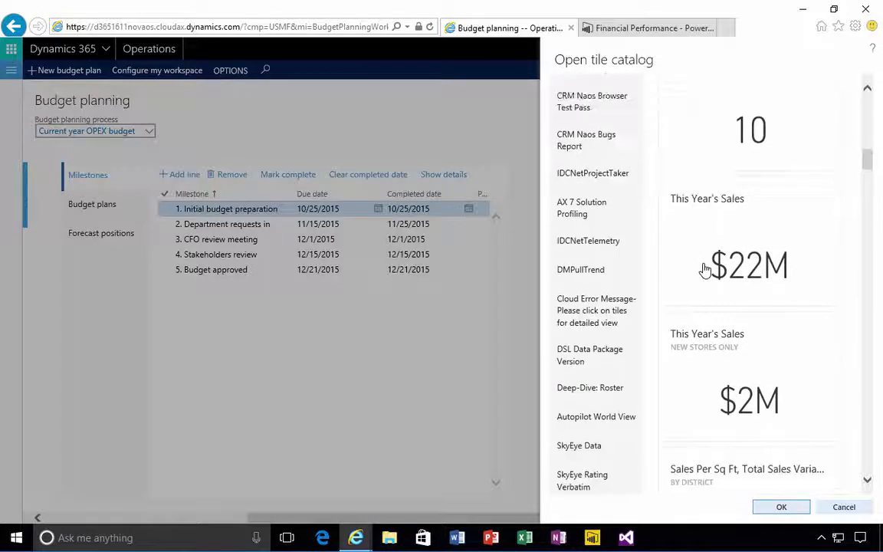
pyautogui.scroll(-3, 705, 270)
pyautogui.scroll(-2, 705, 270)
pyautogui.scroll(-2, 704, 270)
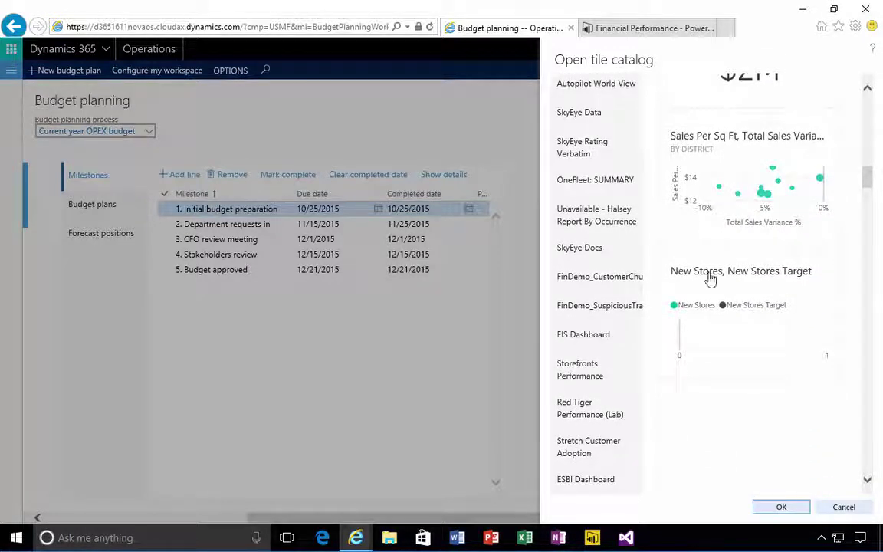
pyautogui.scroll(-10, 778, 465)
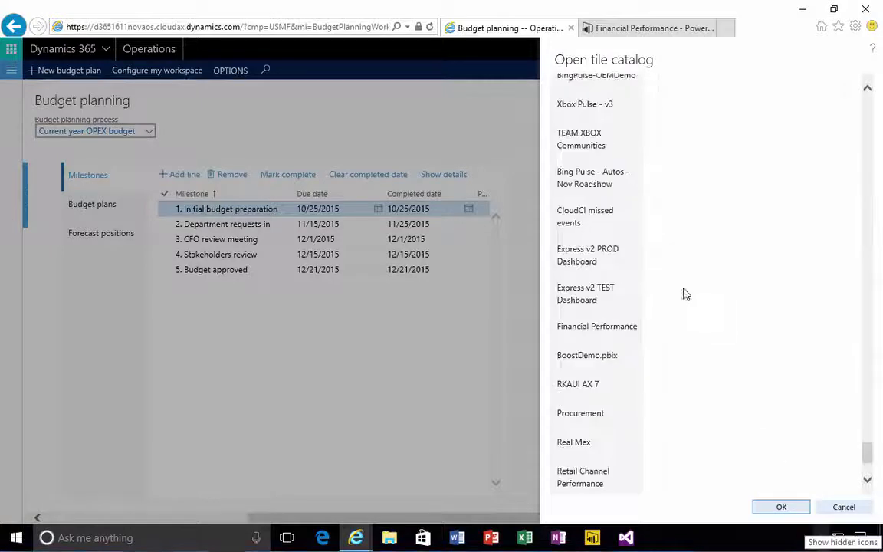
pyautogui.click(618, 333)
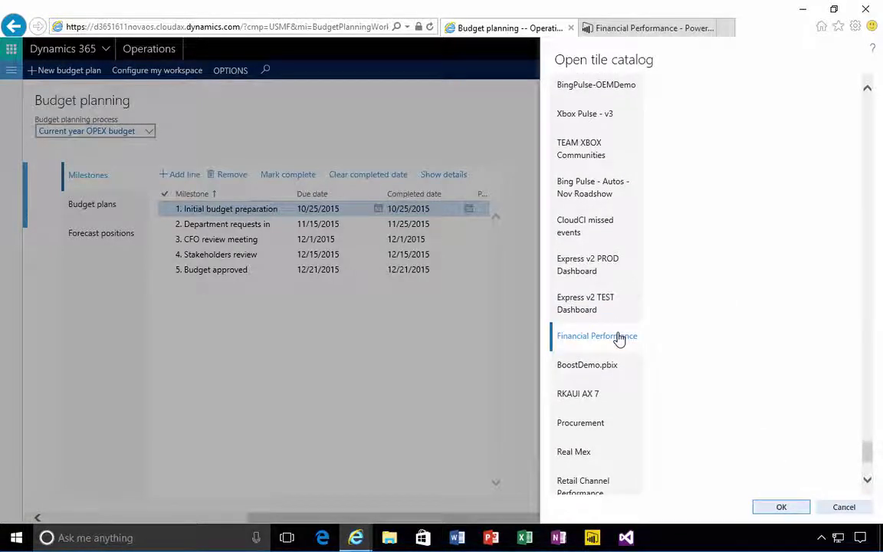
# Select the Actual vs Budget Expenses - All companies tile and add it to the workspace
pyautogui.scroll(8, 660, 349)
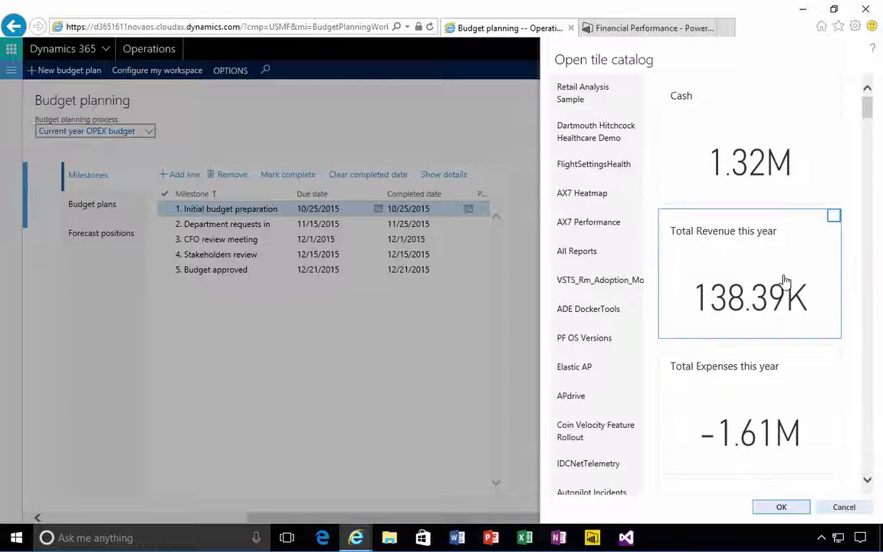
pyautogui.scroll(-1, 783, 284)
pyautogui.scroll(-2, 783, 310)
pyautogui.scroll(-2, 779, 316)
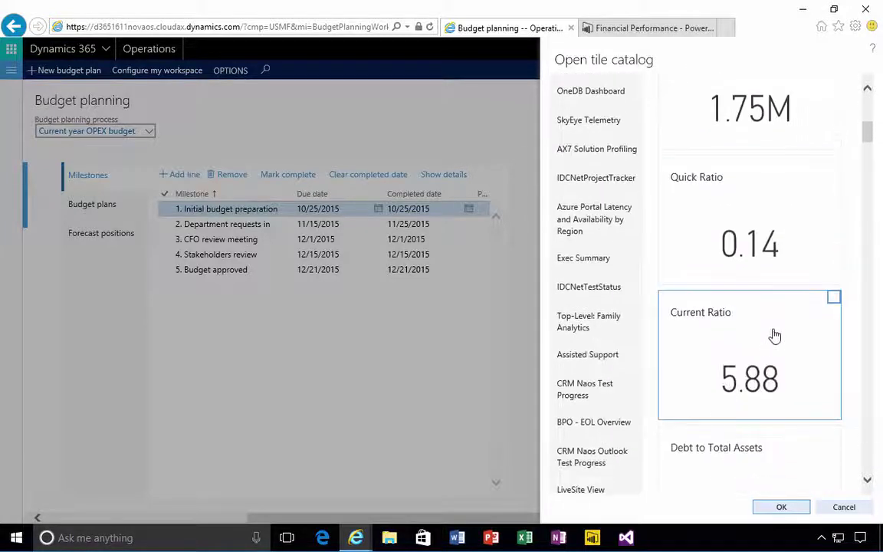
pyautogui.scroll(-2, 774, 335)
pyautogui.scroll(-2, 774, 352)
pyautogui.scroll(-2, 773, 343)
pyautogui.scroll(-4, 771, 365)
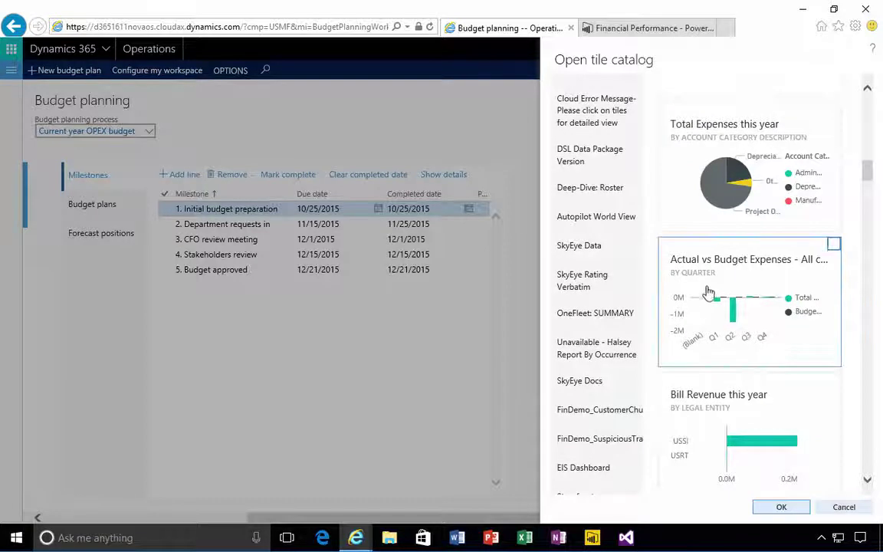
pyautogui.click(778, 295)
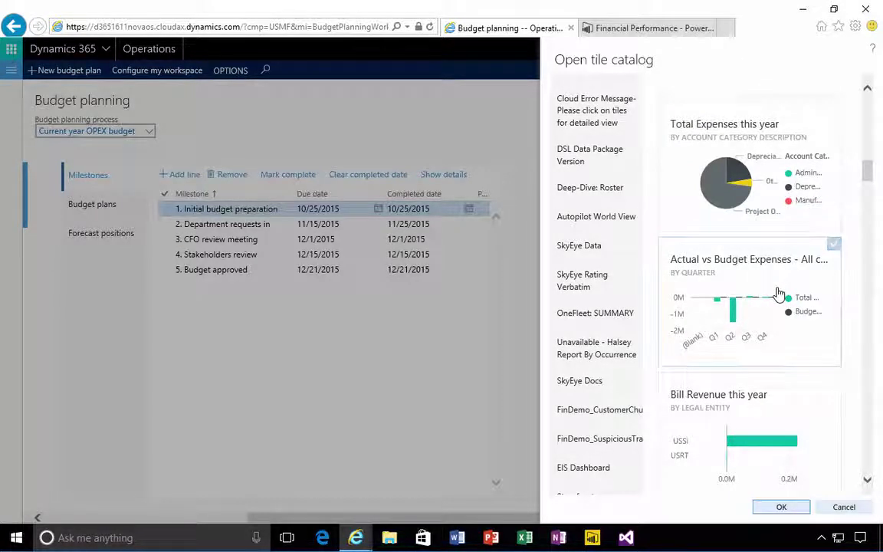
pyautogui.click(781, 508)
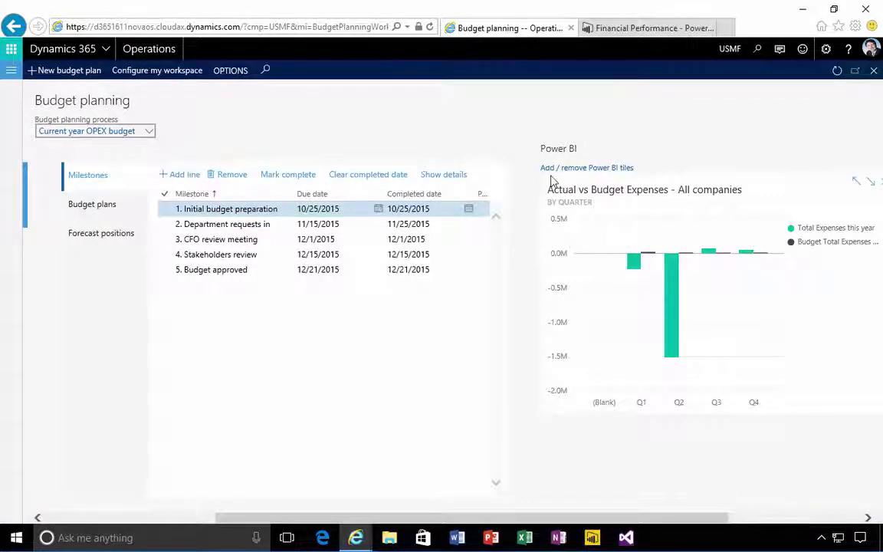
# Open the Expense Analysis report from the pinned Actual vs Budget Expenses tile
pyautogui.scroll(-3, 650, 469)
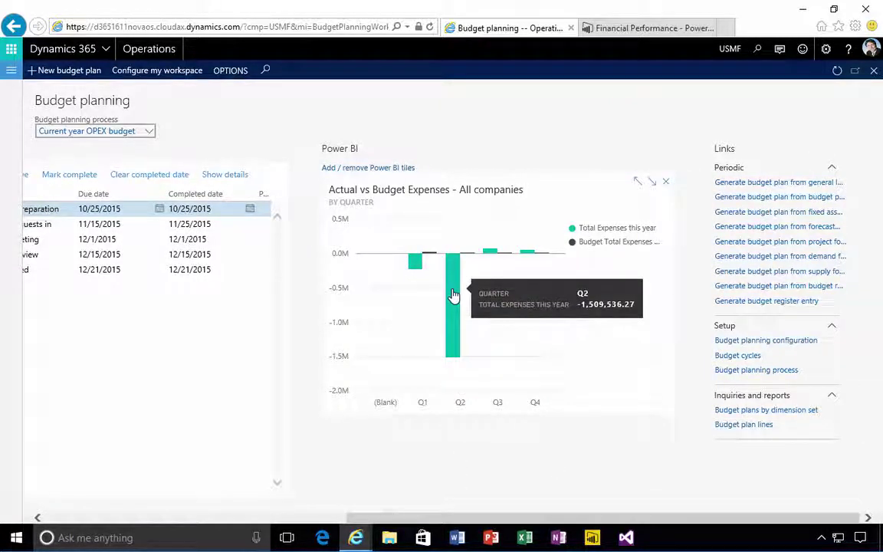
pyautogui.moveTo(671, 307)
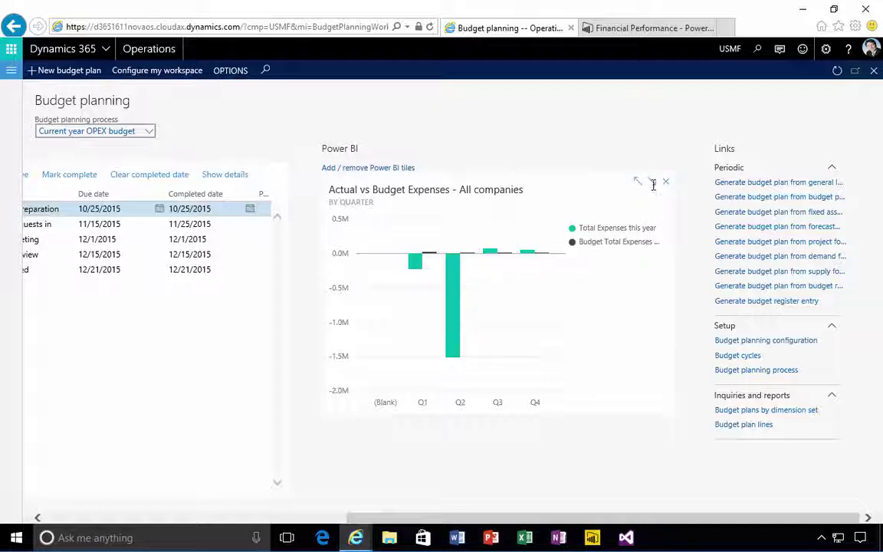
pyautogui.click(454, 295)
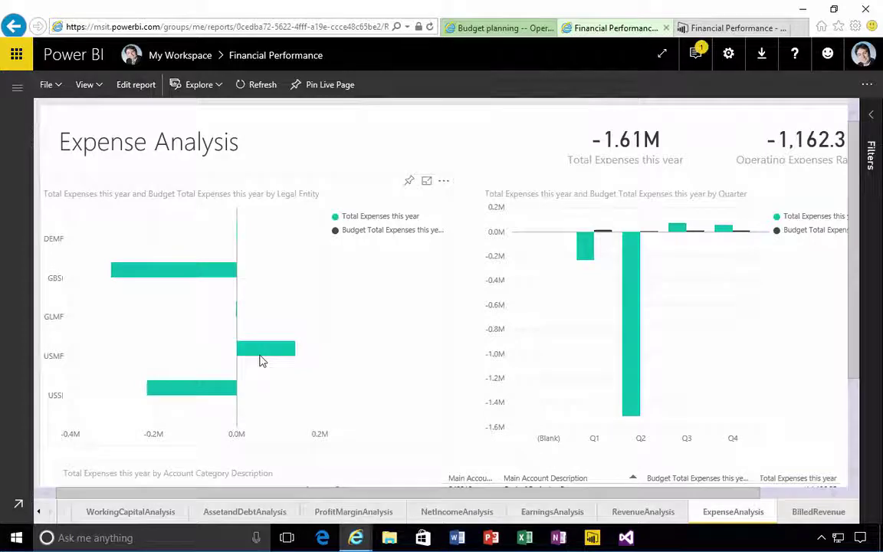
# Cross-filter the report to USMF, review the table, then return to Budget planning
pyautogui.click(260, 351)
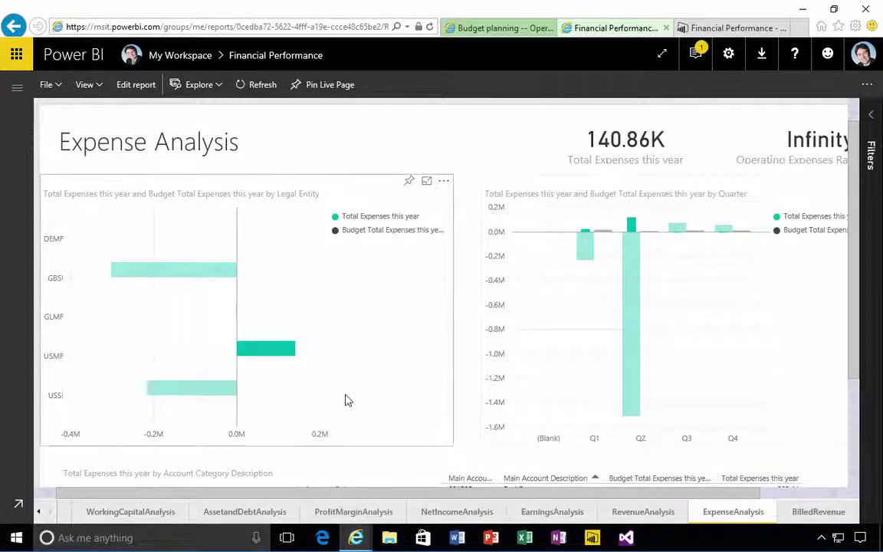
pyautogui.scroll(-2, 346, 399)
pyautogui.scroll(-2, 350, 394)
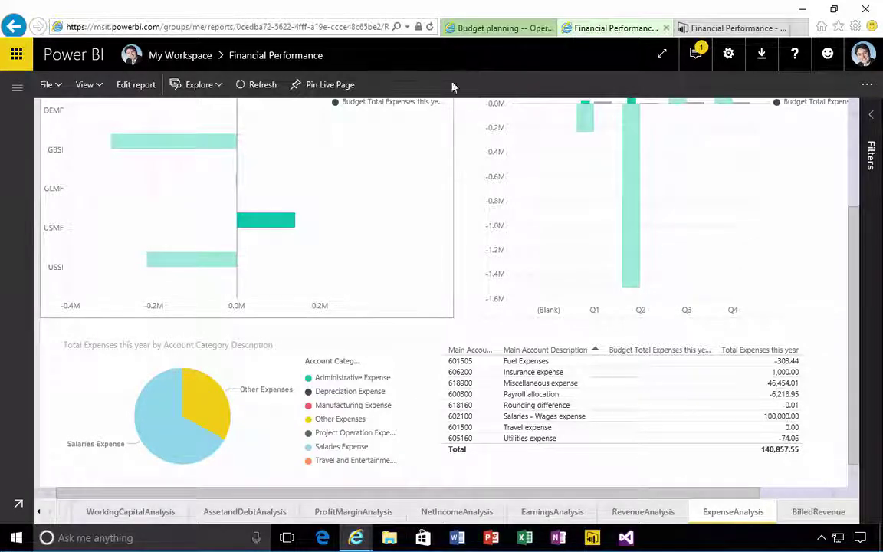
pyautogui.click(491, 27)
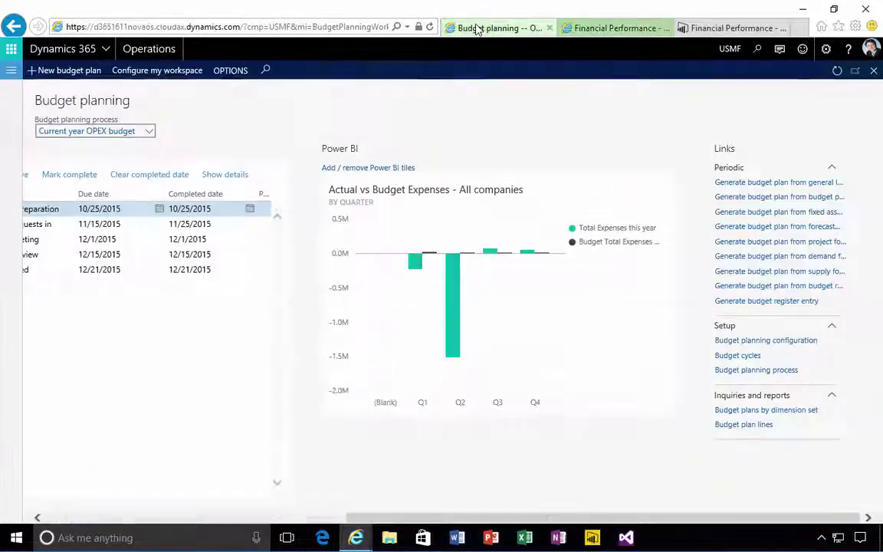
# Go to Modules > System administration > Setup > Power BI
pyautogui.click(11, 69)
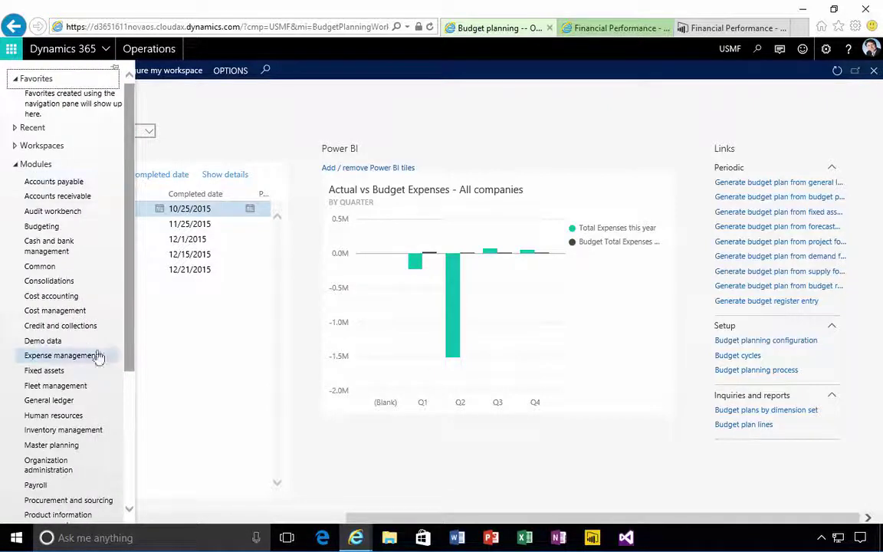
pyautogui.scroll(-5, 86, 418)
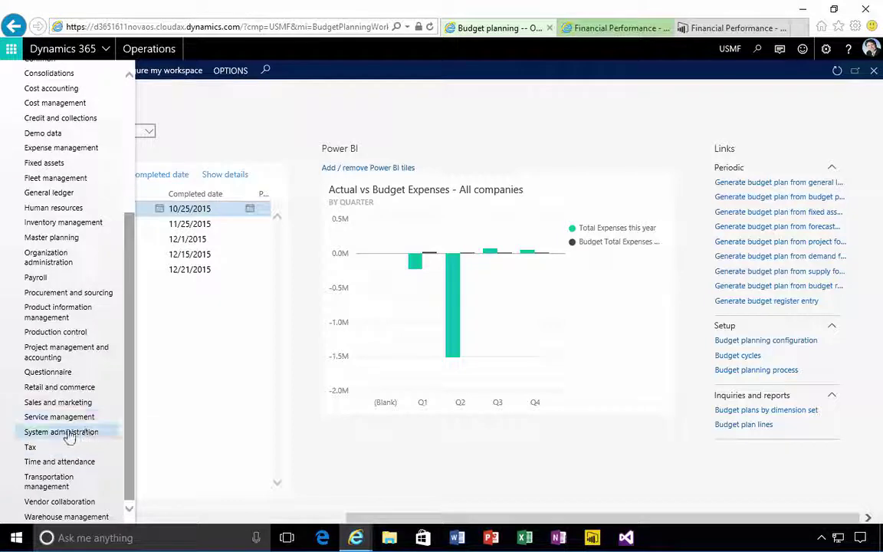
pyautogui.click(54, 435)
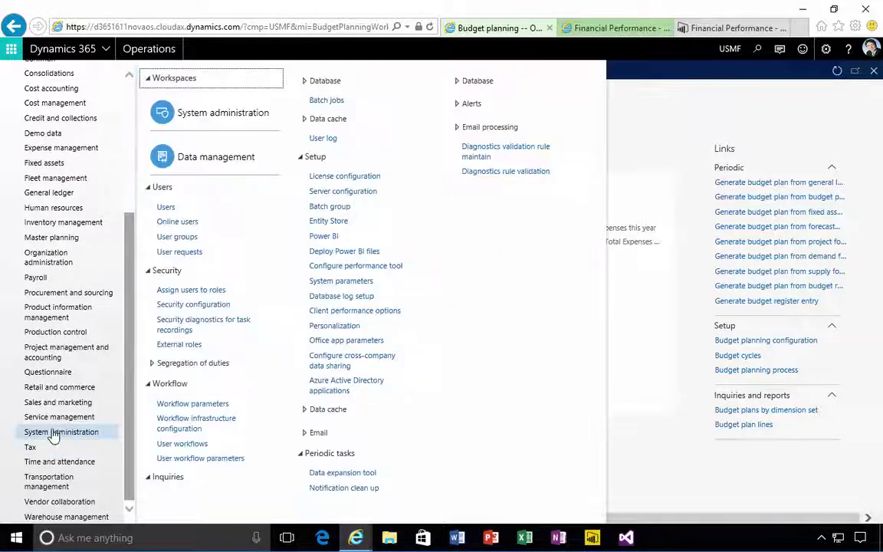
pyautogui.click(329, 236)
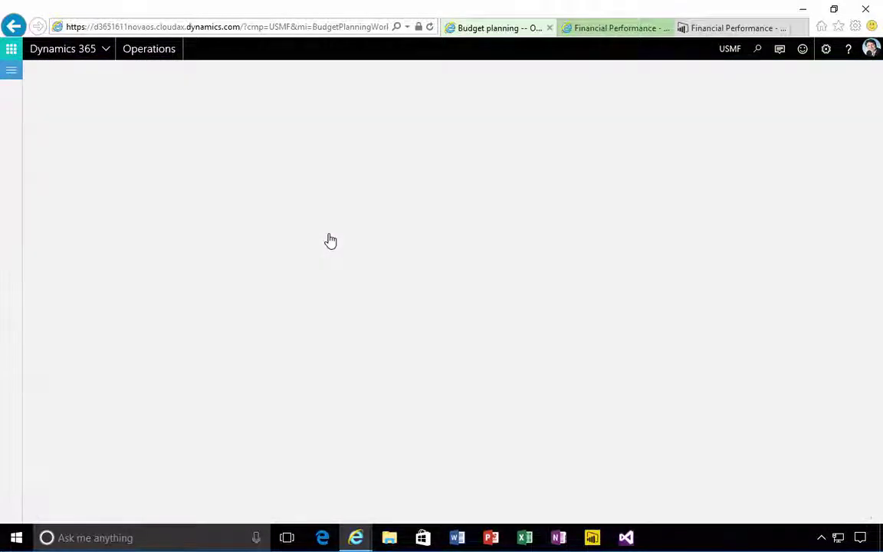